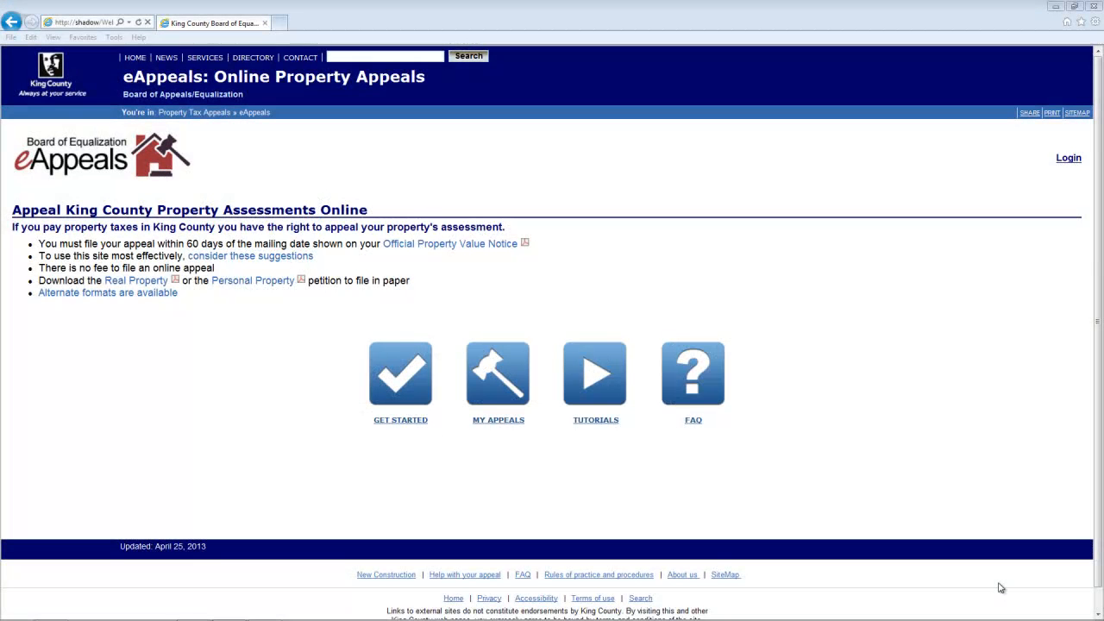
{"action": "left_click", "coordinate": [416, 389]}
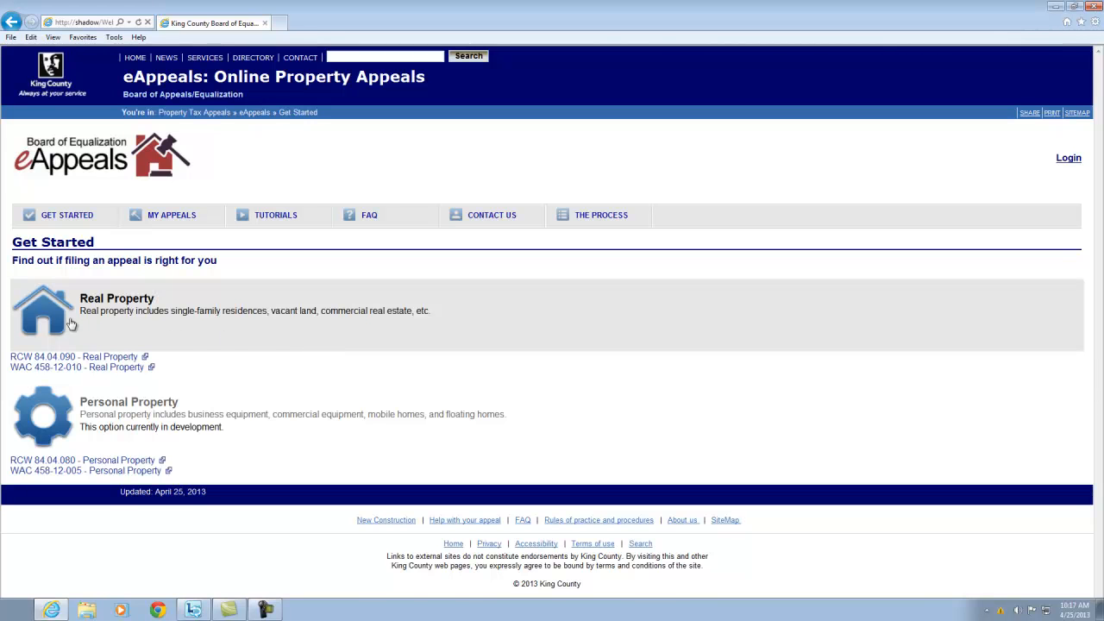
{"action": "left_click", "coordinate": [54, 319]}
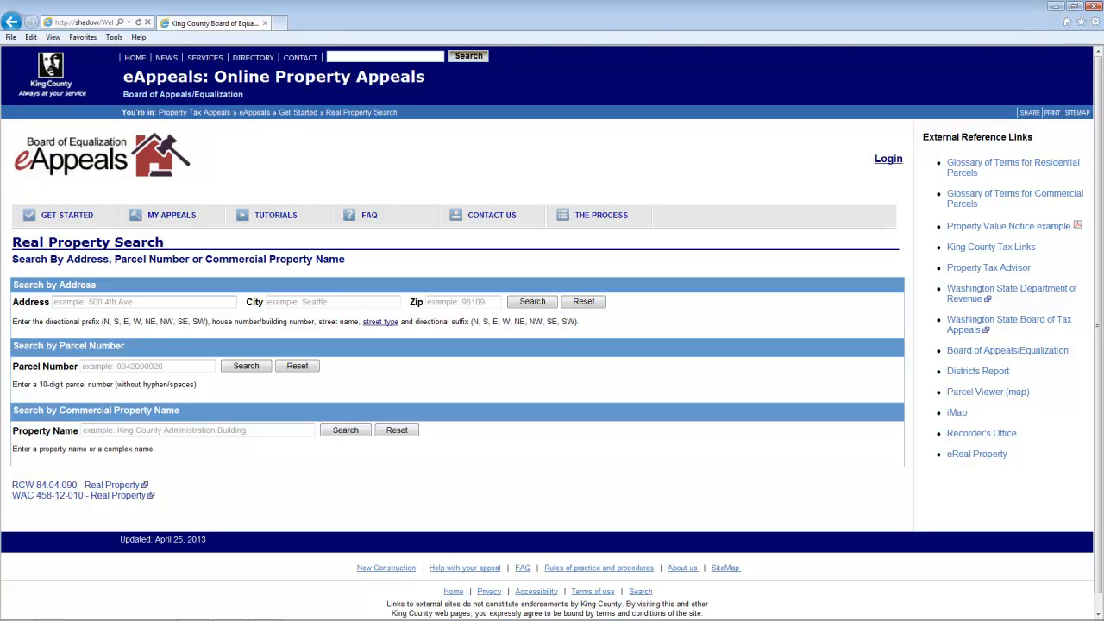
{"action": "left_click", "coordinate": [143, 302]}
{"action": "key", "text": "Tab"}
{"action": "type", "text": "SEATTLE"}
{"action": "key", "text": "Tab"}
{"action": "type", "text": "98115"}
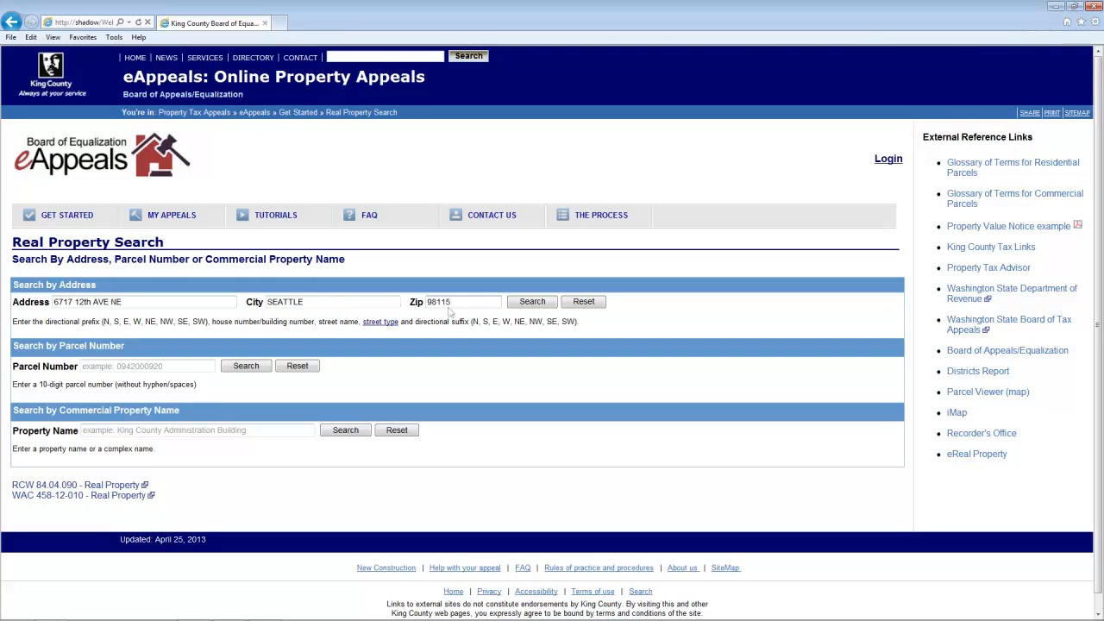
{"action": "left_click", "coordinate": [518, 306]}
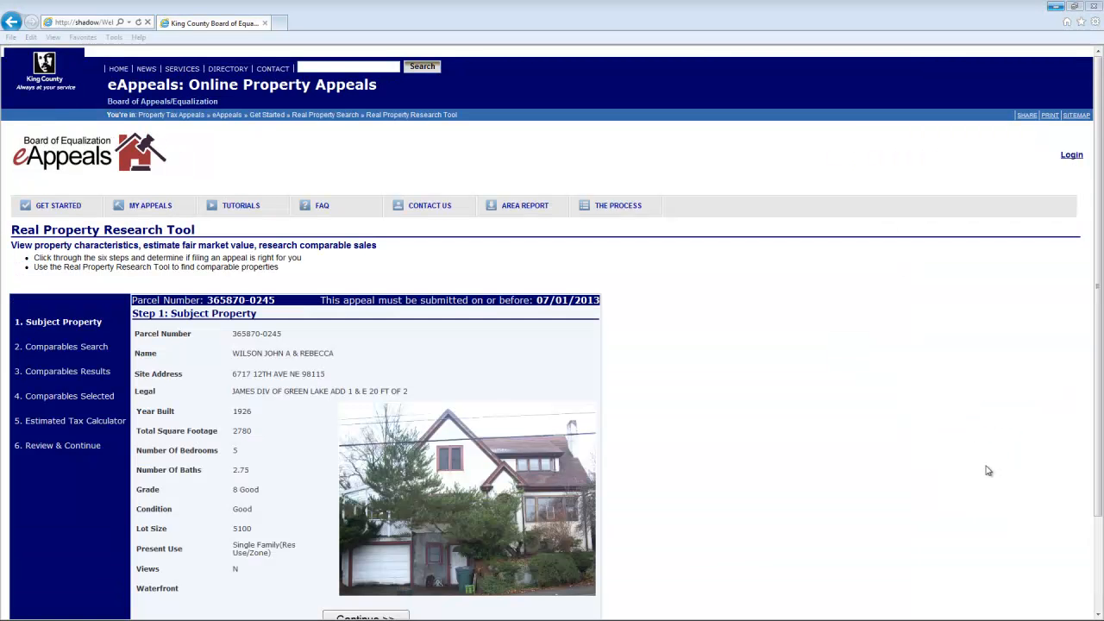
- Review the Step 1 Subject Property details and continue to Step 2: Comparables Search
{"action": "left_click_drag", "start_coordinate": [1098, 466], "coordinate": [1086, 518]}
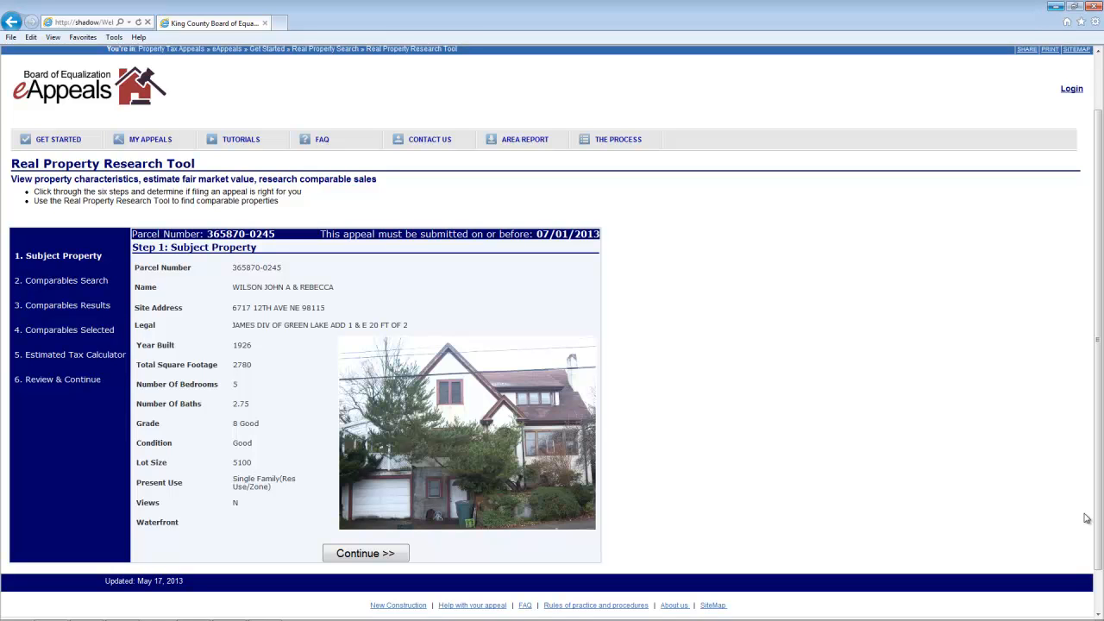
{"action": "left_click", "coordinate": [398, 554]}
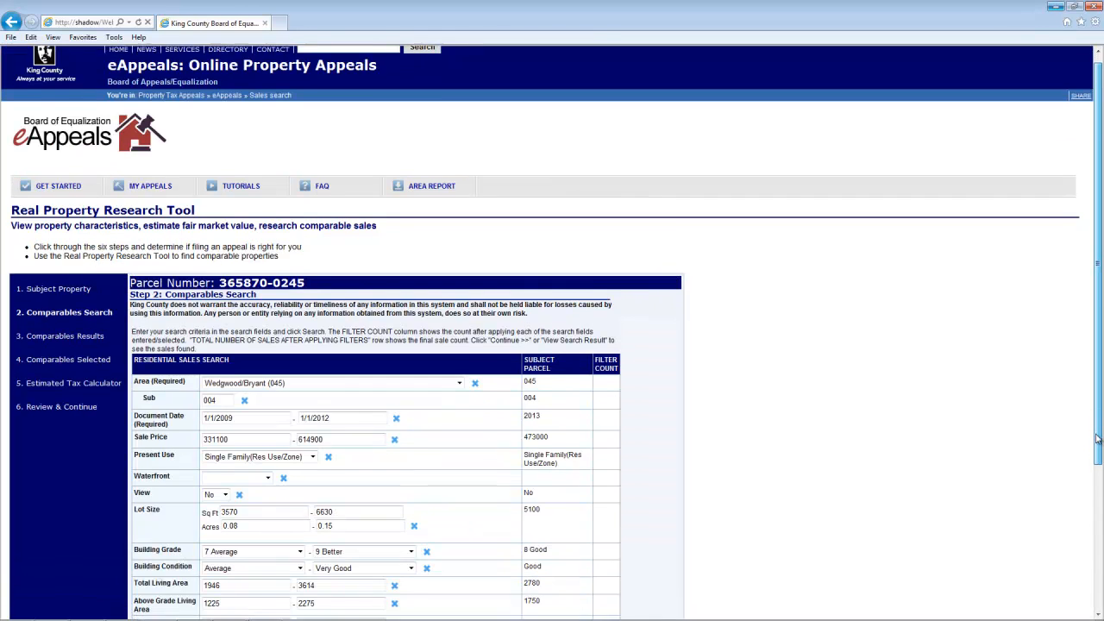
- Clear the Year Built limits, set the Sale Price maximum to 600000, and view the 29 results
{"action": "left_click_drag", "start_coordinate": [1098, 276], "coordinate": [1099, 299]}
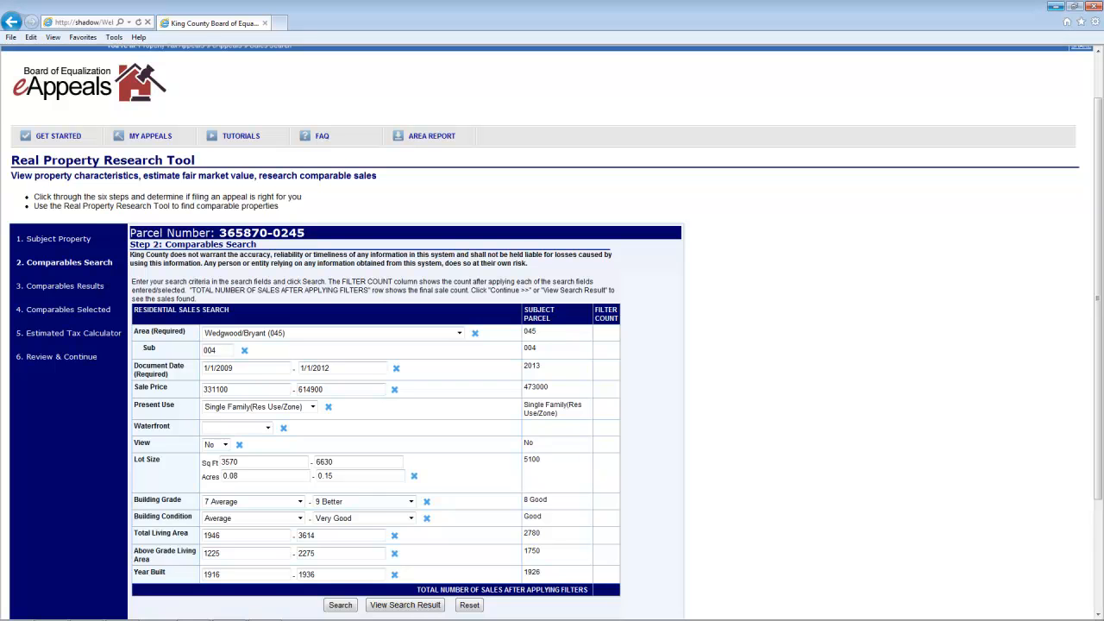
{"action": "scroll", "coordinate": [818, 461], "scroll_direction": "down", "scroll_amount": 1}
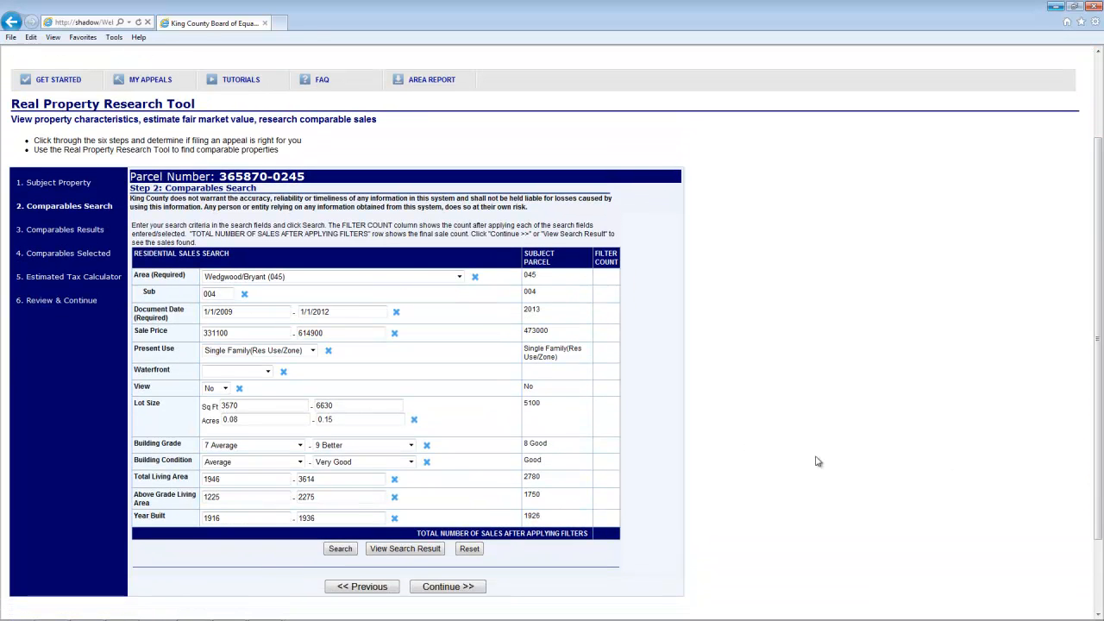
{"action": "left_click", "coordinate": [395, 519]}
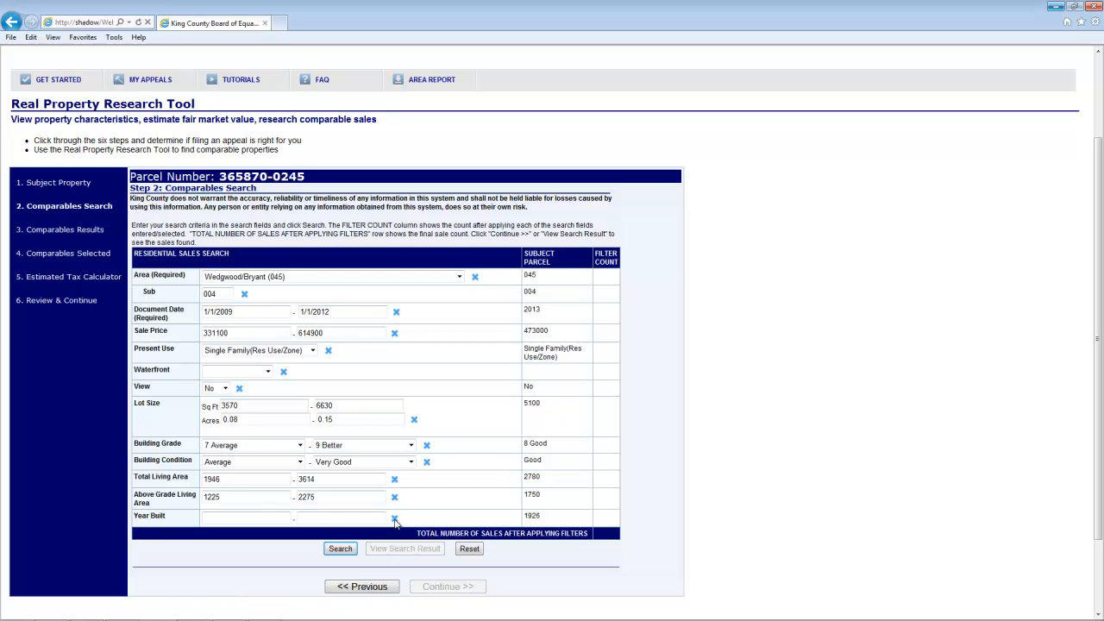
{"action": "left_click_drag", "start_coordinate": [339, 333], "coordinate": [277, 332]}
{"action": "type", "text": "600000"}
{"action": "left_click", "coordinate": [341, 549]}
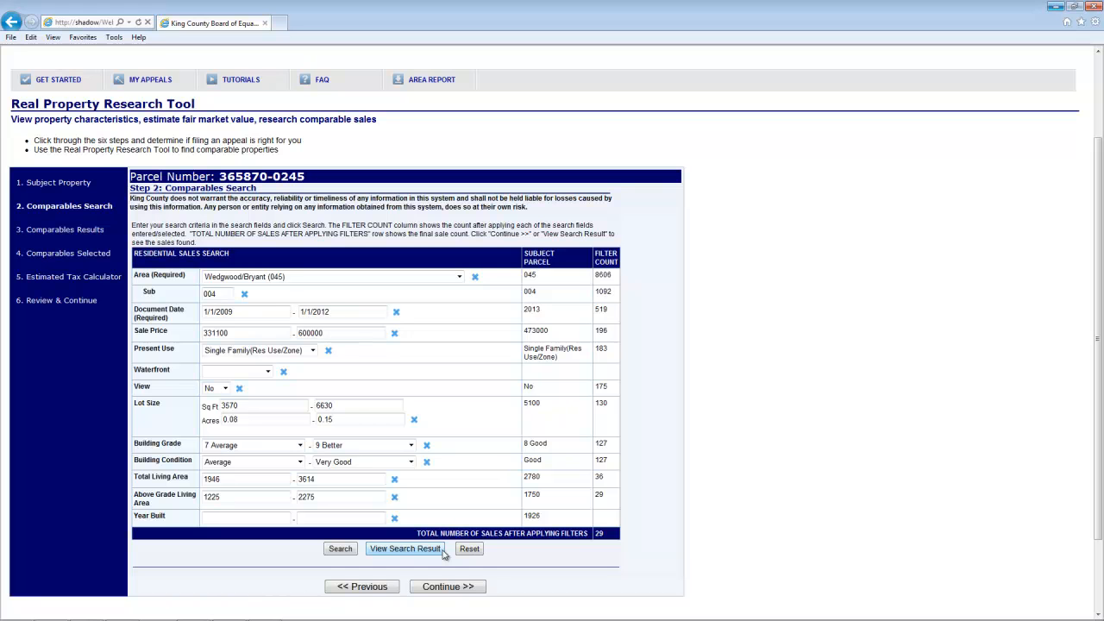
{"action": "left_click", "coordinate": [443, 553]}
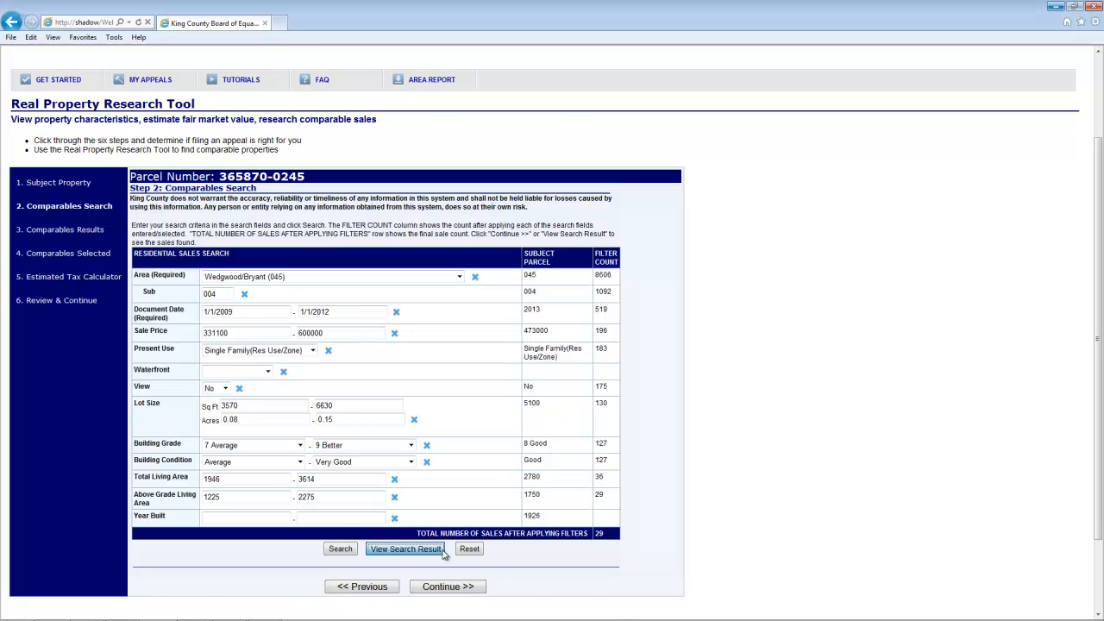
- Mark the sales priced 580000, 475000, 492000 and 596500 as comparables and continue
{"action": "left_click_drag", "start_coordinate": [1100, 264], "coordinate": [1099, 330]}
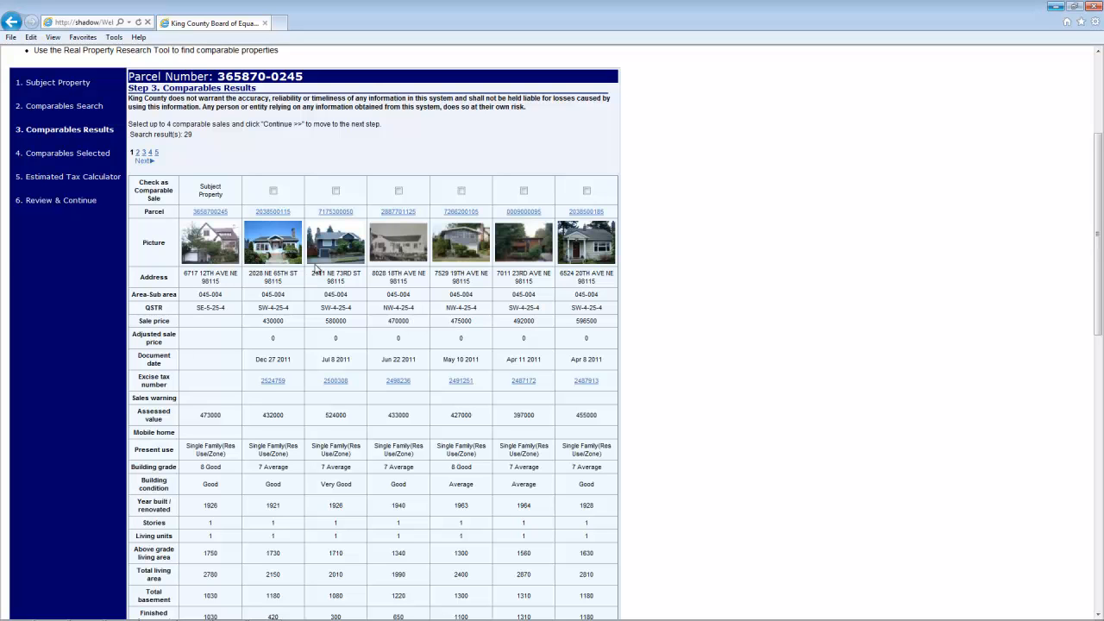
{"action": "left_click", "coordinate": [336, 191]}
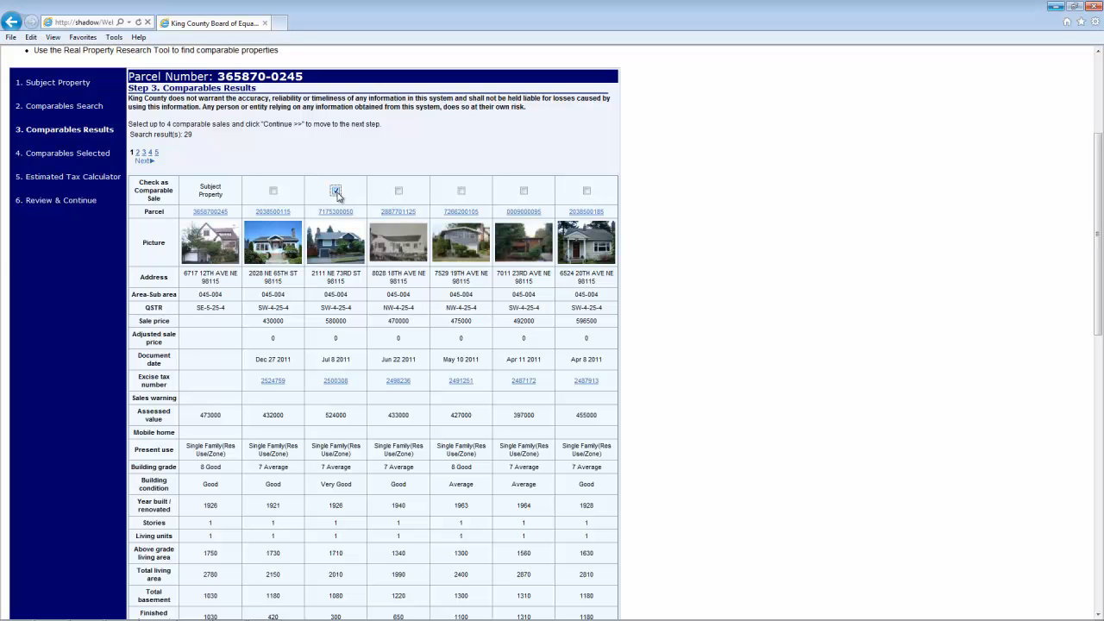
{"action": "left_click", "coordinate": [461, 190]}
{"action": "left_click", "coordinate": [524, 190]}
{"action": "left_click", "coordinate": [587, 191]}
{"action": "scroll", "coordinate": [706, 326], "scroll_direction": "down", "scroll_amount": 3}
{"action": "scroll", "coordinate": [706, 328], "scroll_direction": "down", "scroll_amount": 8}
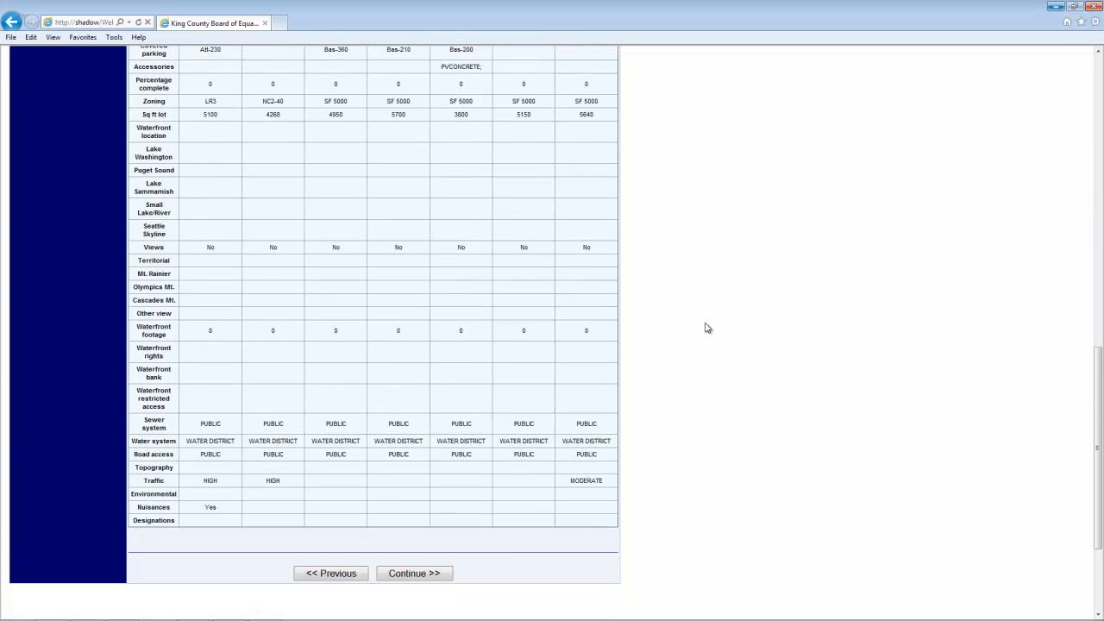
{"action": "left_click", "coordinate": [444, 576]}
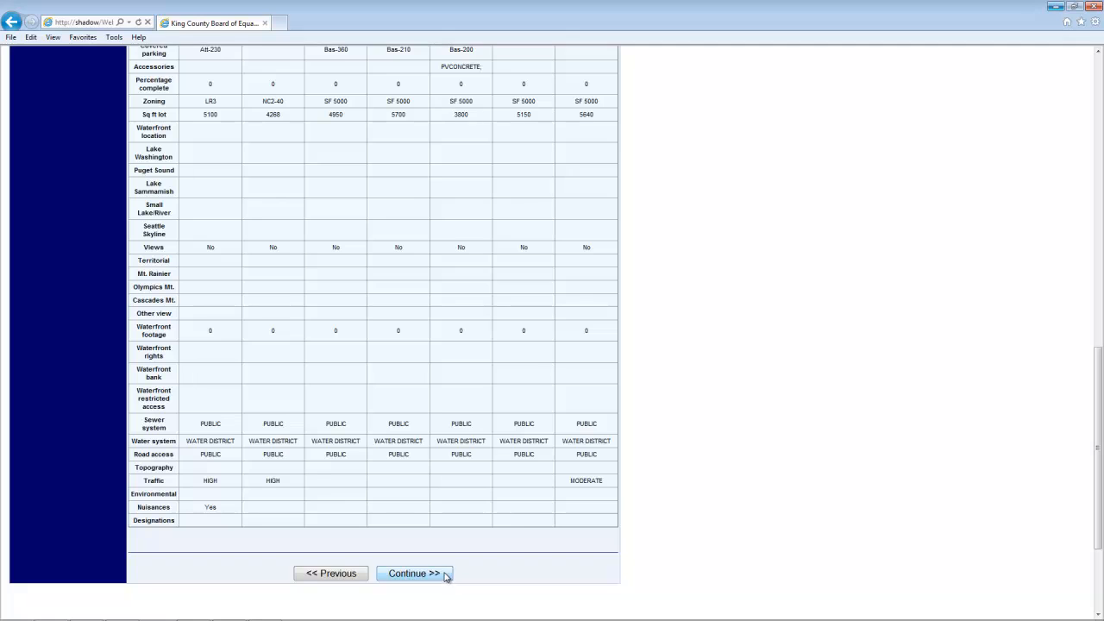
- Rank the second comparable as 1 and the first as 2, then continue to the tax calculator
{"action": "scroll", "coordinate": [505, 571], "scroll_direction": "up", "scroll_amount": 8}
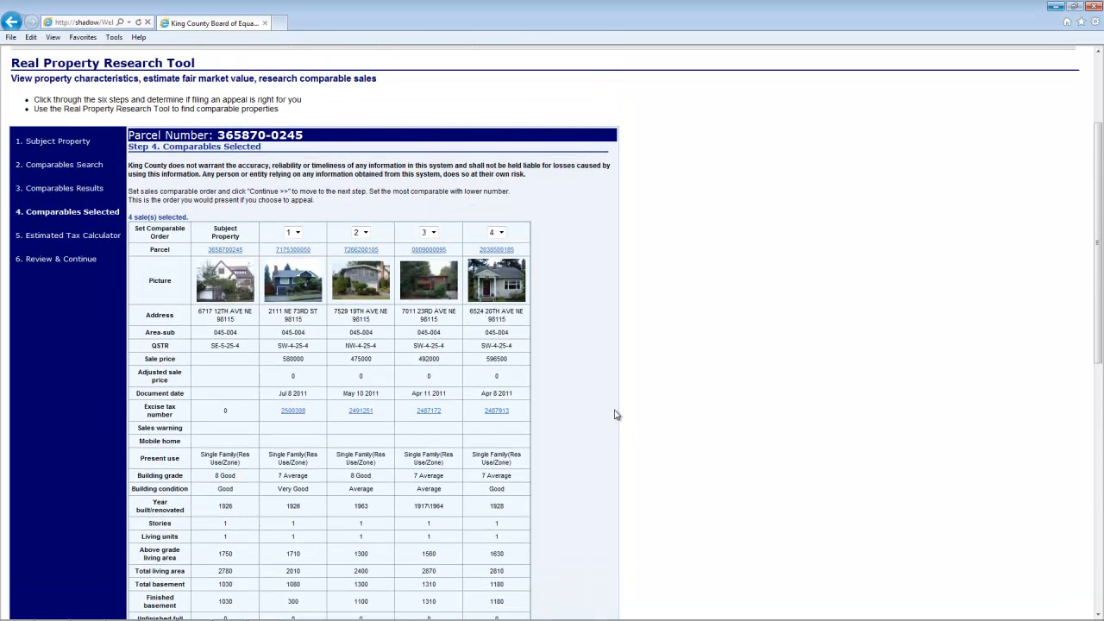
{"action": "left_click", "coordinate": [362, 232]}
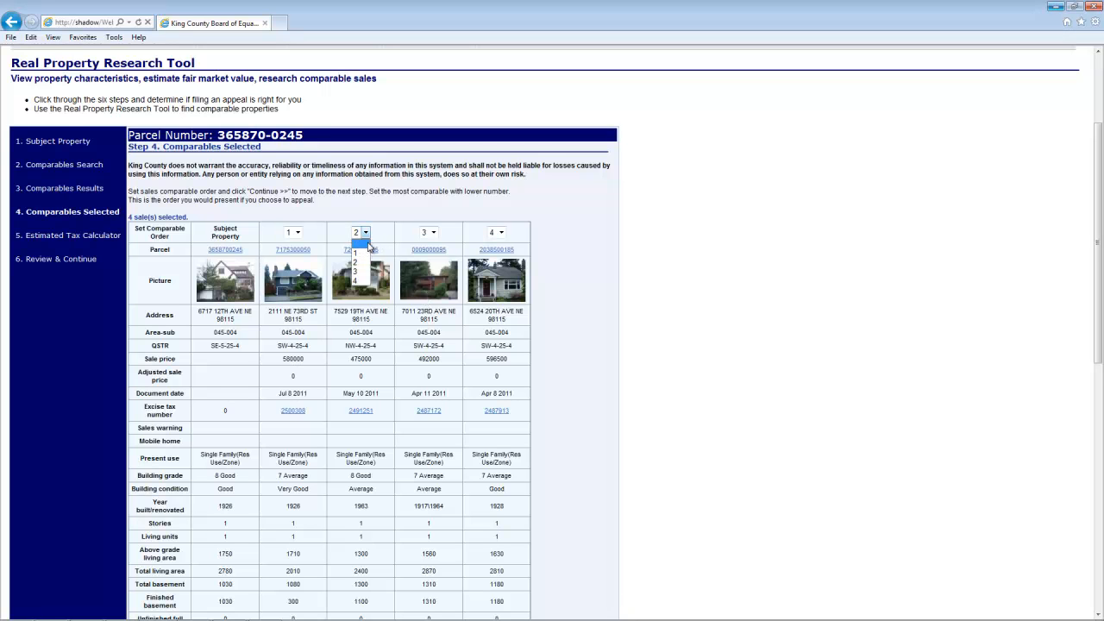
{"action": "left_click", "coordinate": [367, 256]}
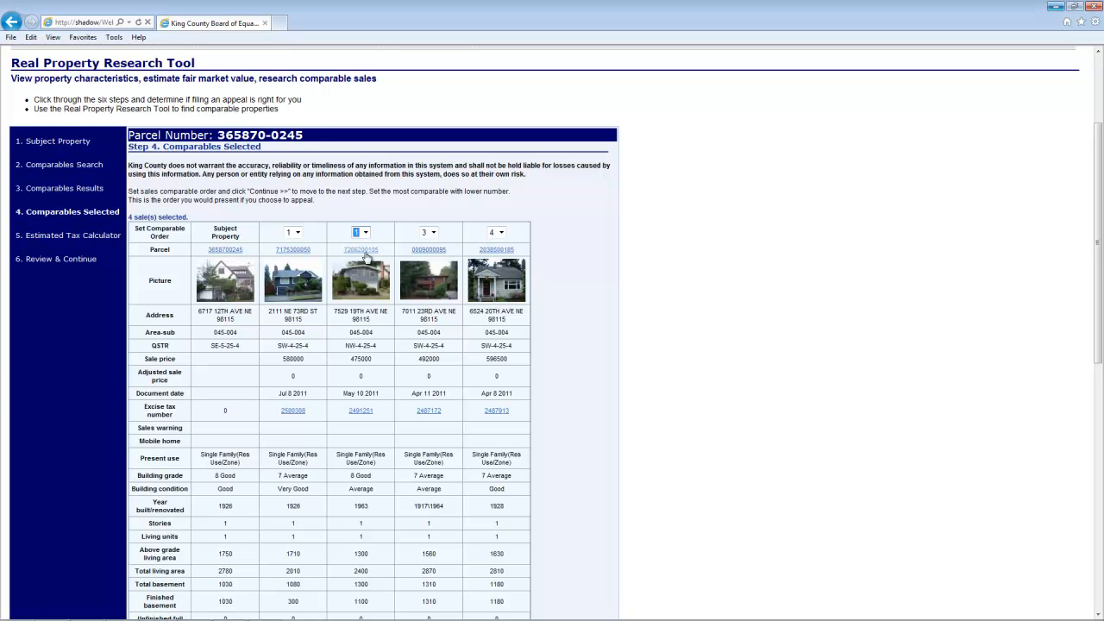
{"action": "left_click", "coordinate": [297, 233]}
{"action": "left_click", "coordinate": [299, 263]}
{"action": "scroll", "coordinate": [681, 298], "scroll_direction": "down", "scroll_amount": 5}
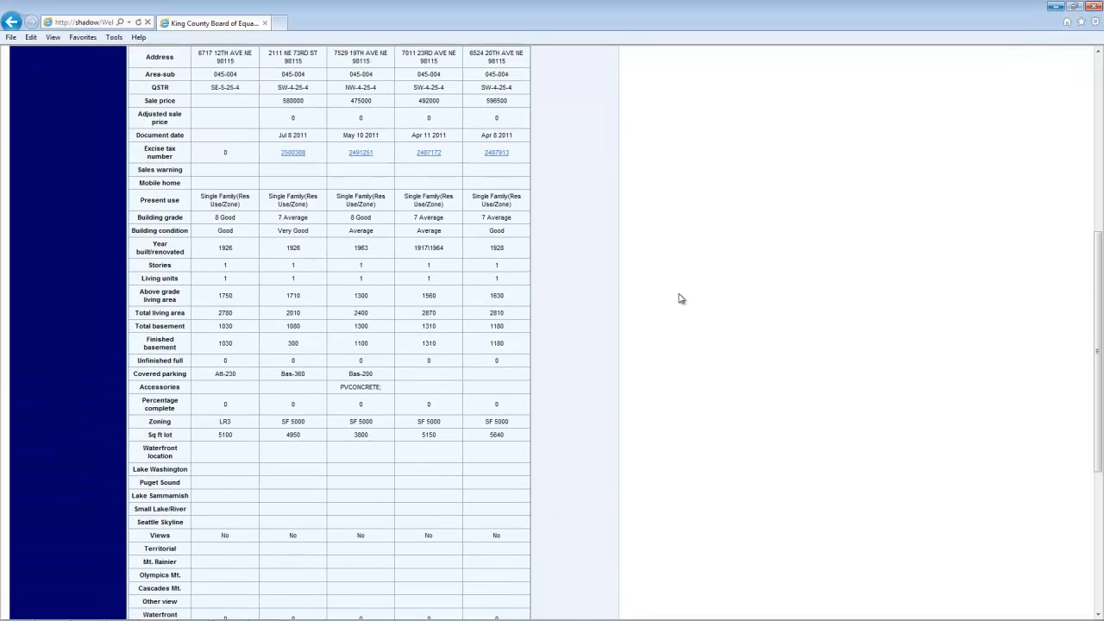
{"action": "scroll", "coordinate": [681, 298], "scroll_direction": "down", "scroll_amount": 2}
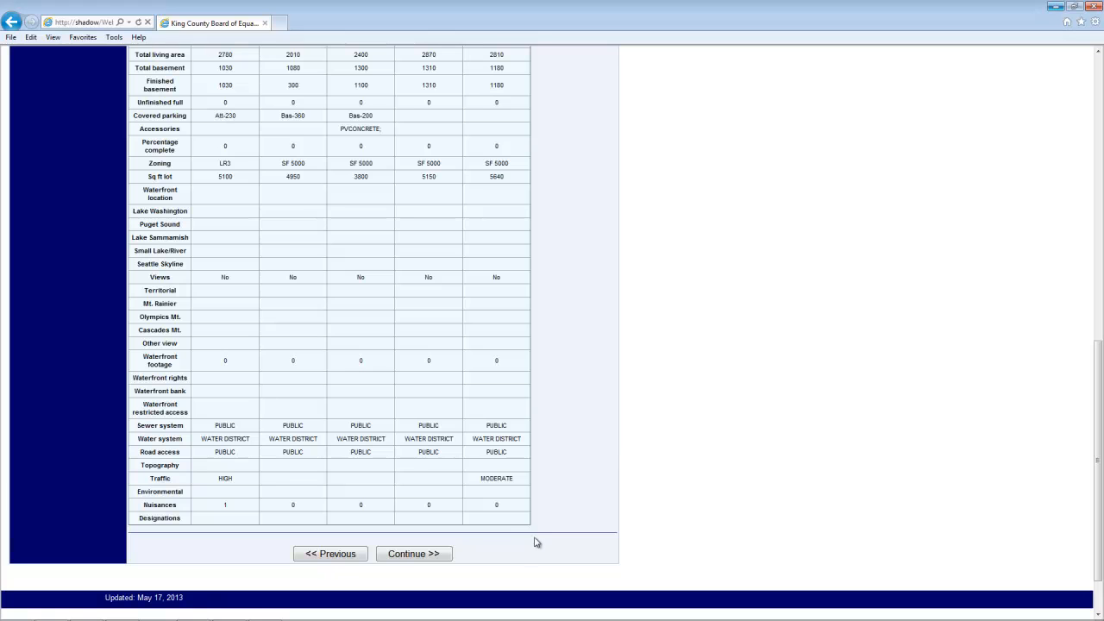
{"action": "left_click", "coordinate": [445, 555]}
- Enter land 180000 and improvements 260000, then calculate the 4624.36 estimated tax and review Tax Roll History
{"action": "scroll", "coordinate": [659, 493], "scroll_direction": "down", "scroll_amount": 2}
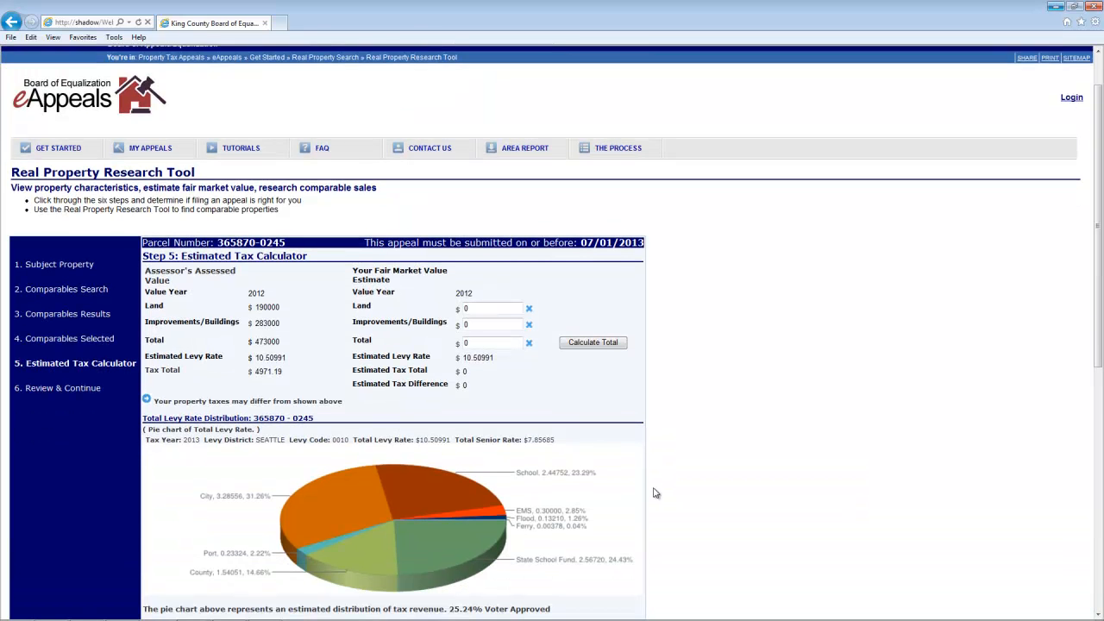
{"action": "scroll", "coordinate": [654, 494], "scroll_direction": "down", "scroll_amount": 1}
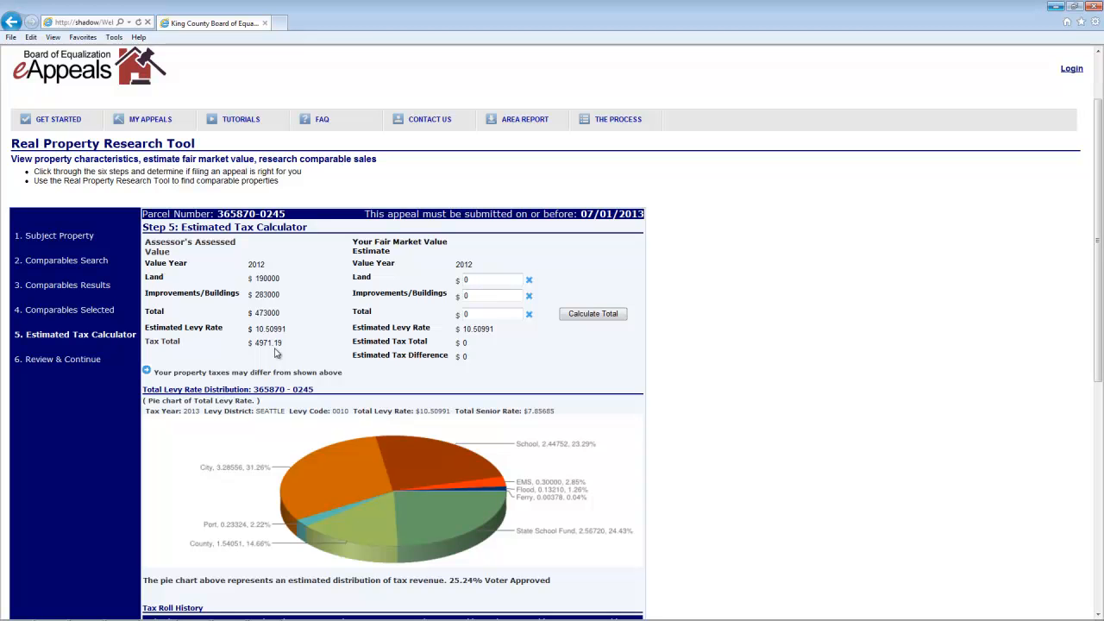
{"action": "double_click", "coordinate": [470, 280]}
{"action": "type", "text": "180000"}
{"action": "key", "text": "Tab"}
{"action": "type", "text": "260000"}
{"action": "left_click", "coordinate": [566, 316]}
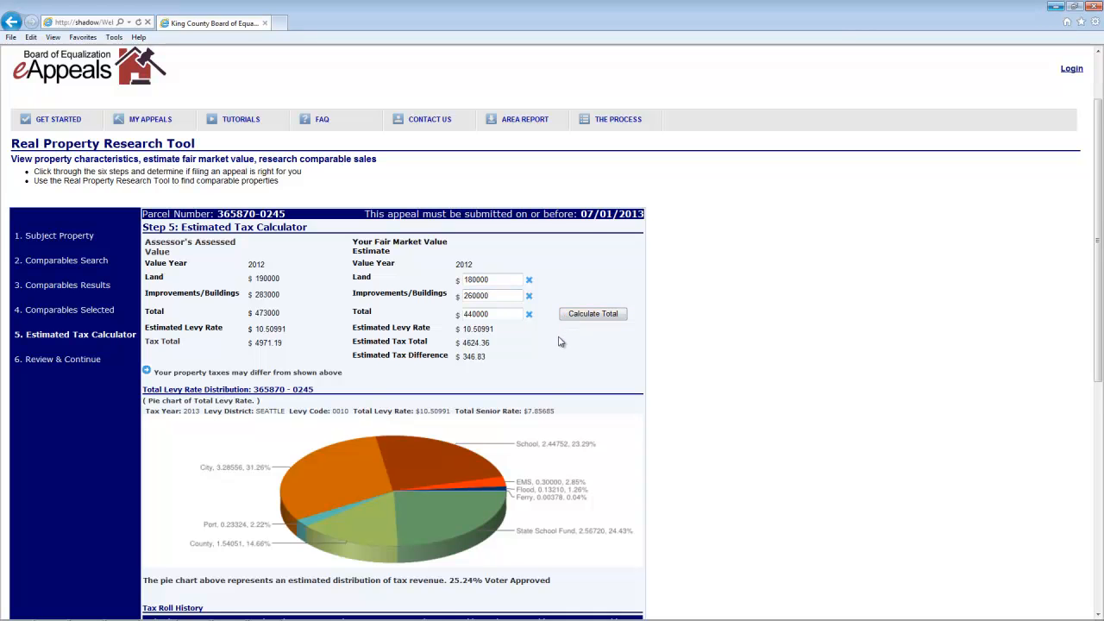
{"action": "scroll", "coordinate": [559, 341], "scroll_direction": "down", "scroll_amount": 1}
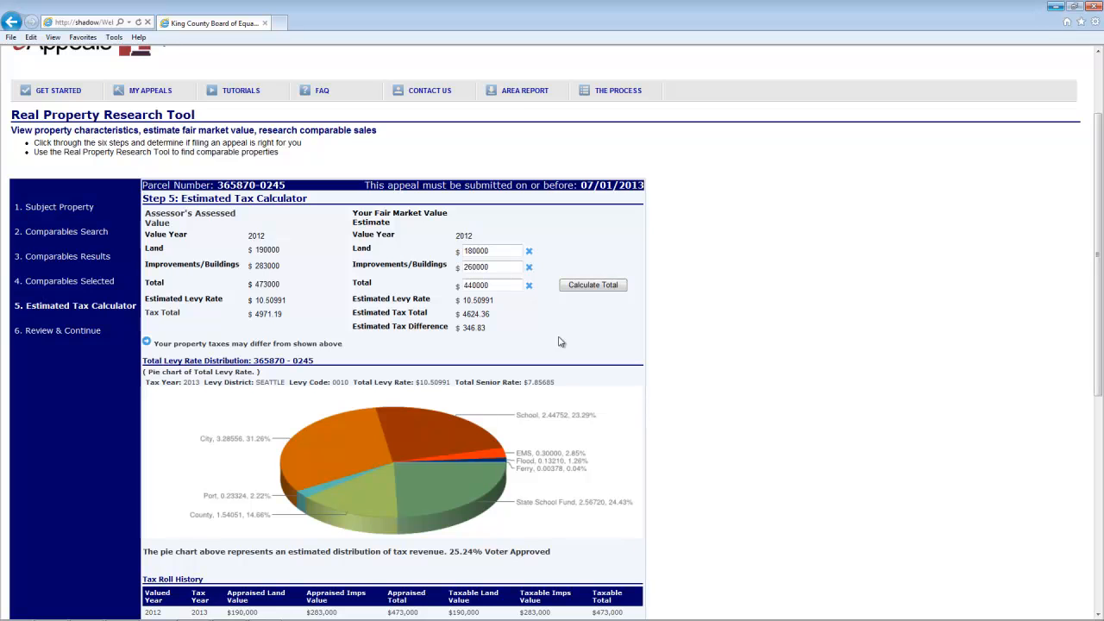
{"action": "scroll", "coordinate": [559, 342], "scroll_direction": "down", "scroll_amount": 3}
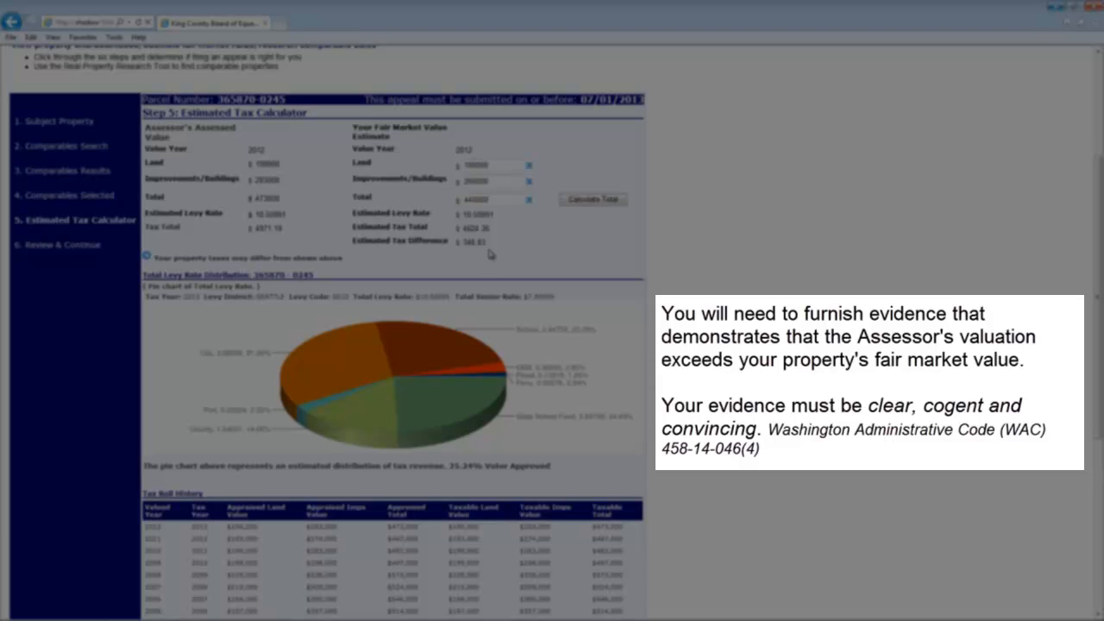
{"action": "scroll", "coordinate": [490, 252], "scroll_direction": "down", "scroll_amount": 5}
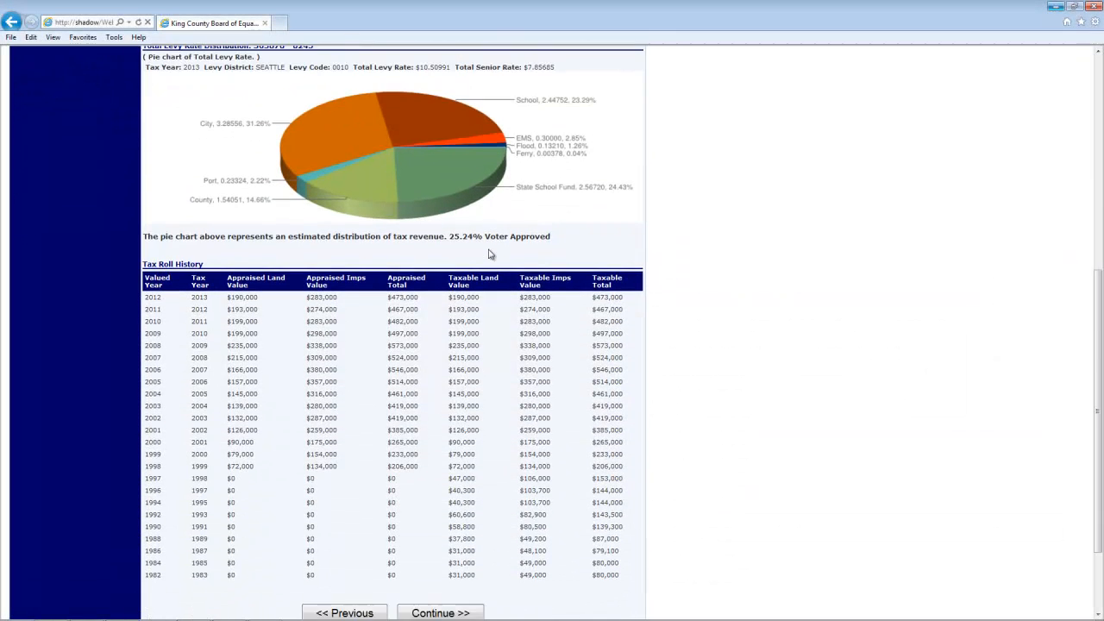
{"action": "scroll", "coordinate": [489, 253], "scroll_direction": "down", "scroll_amount": 2}
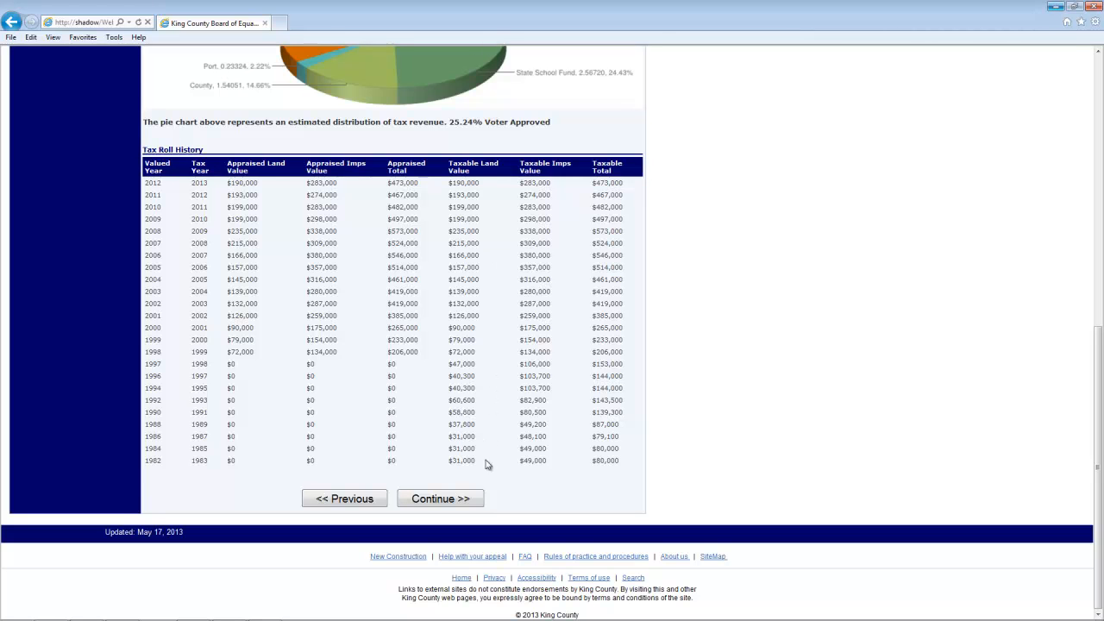
- Go through Step 6: Review & Continue and continue the appeal to the log-in page
{"action": "left_click", "coordinate": [481, 502]}
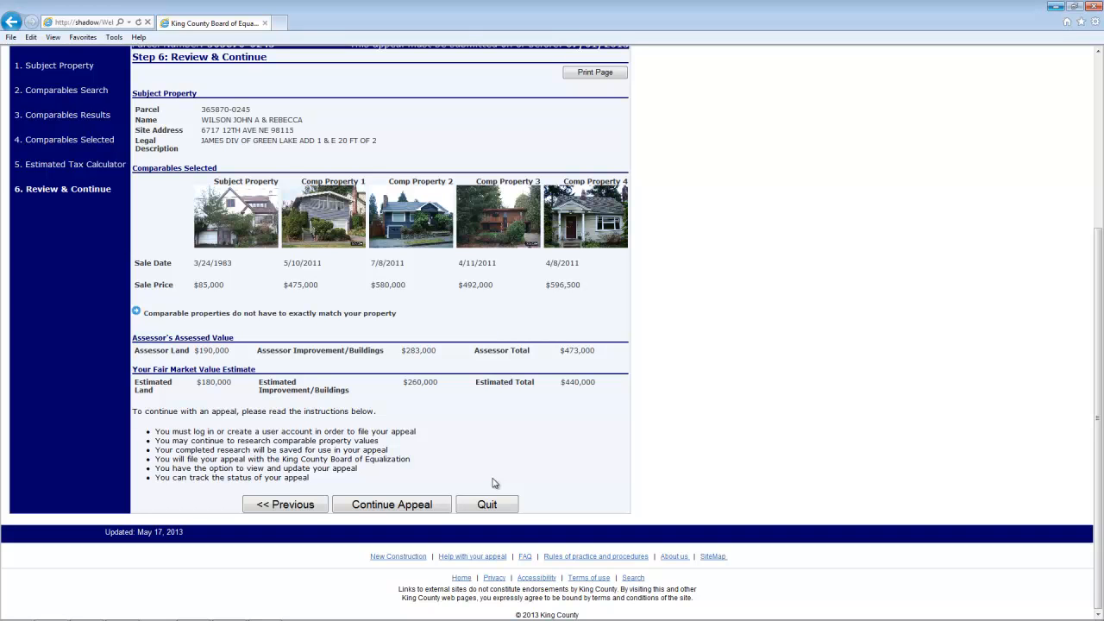
{"action": "left_click", "coordinate": [447, 507]}
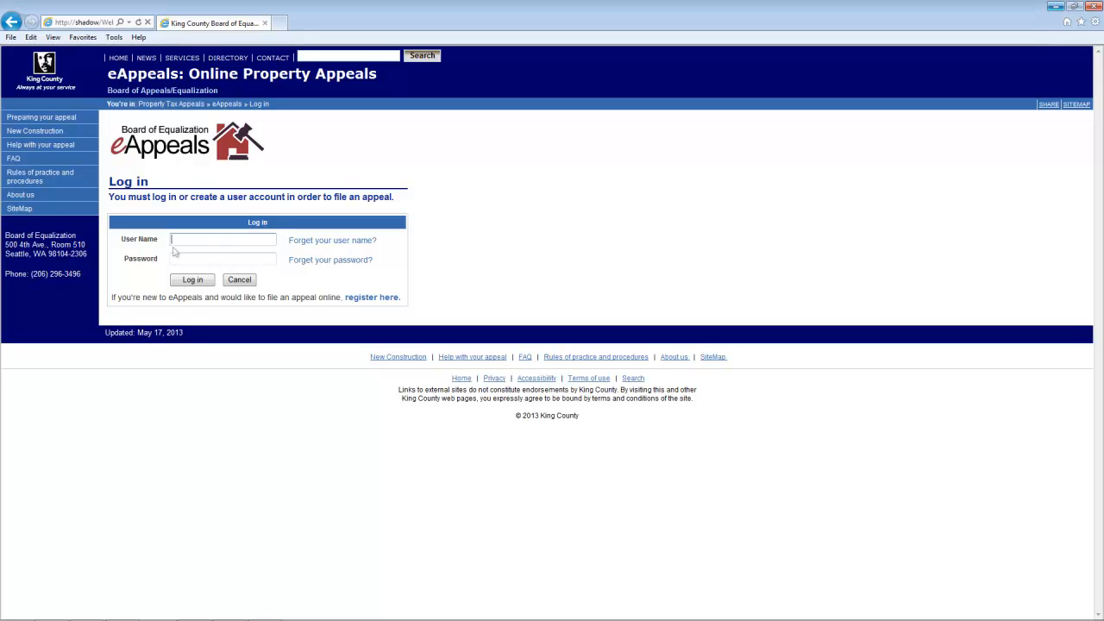
- Enter the account user name and password on the eAppeals log-in page
{"action": "type", "text": "jw"}
{"action": "key", "text": "Tab"}
{"action": "type", "text": "********"}
- Log in, then skip the research analysis to reach Step 6: Specific Appeal Reasons
{"action": "left_click", "coordinate": [179, 274]}
{"action": "scroll", "coordinate": [287, 426], "scroll_direction": "down", "scroll_amount": 1}
{"action": "scroll", "coordinate": [288, 426], "scroll_direction": "down", "scroll_amount": 3}
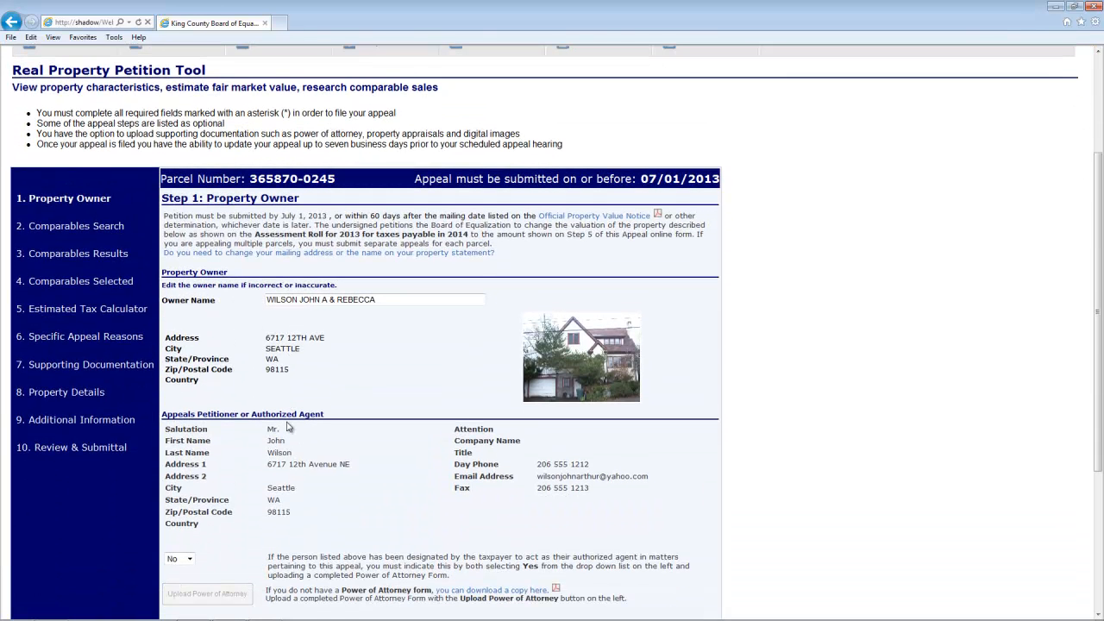
{"action": "scroll", "coordinate": [287, 427], "scroll_direction": "down", "scroll_amount": 1}
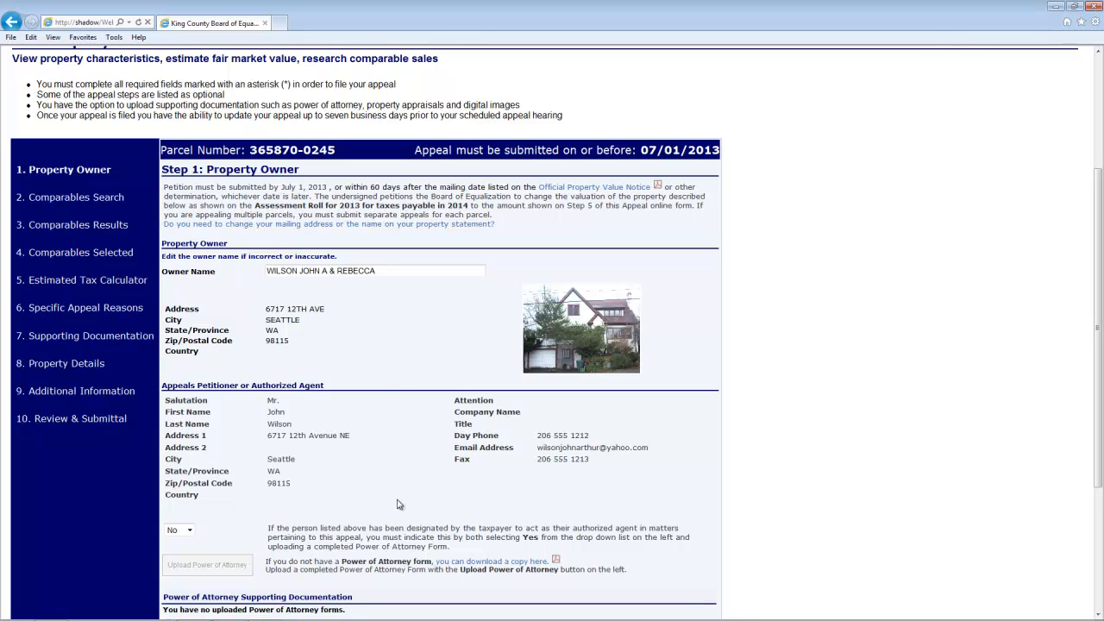
{"action": "scroll", "coordinate": [397, 504], "scroll_direction": "down", "scroll_amount": 3}
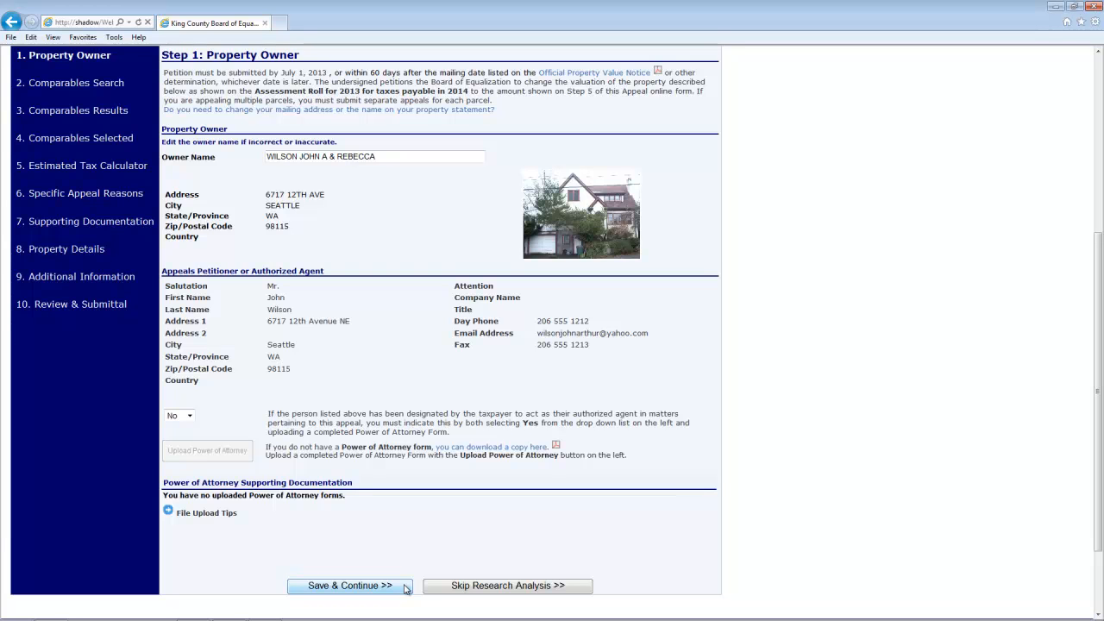
{"action": "left_click", "coordinate": [582, 591]}
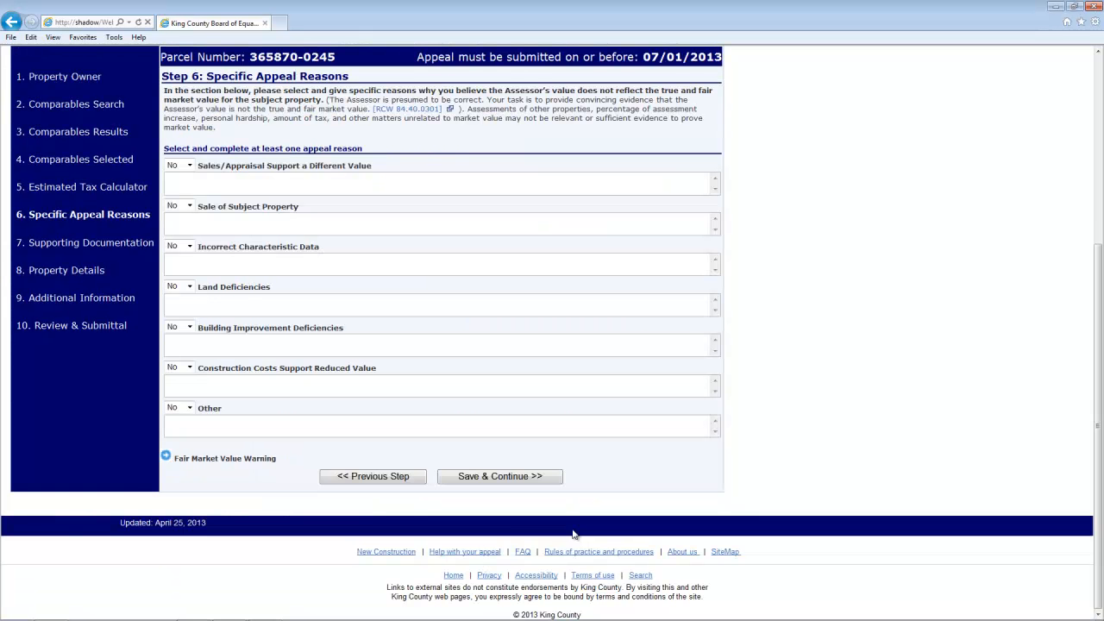
- Set Incorrect Characteristic Data to Yes with 'House is in poor condition.' and save
{"action": "scroll", "coordinate": [545, 512], "scroll_direction": "up", "scroll_amount": 1}
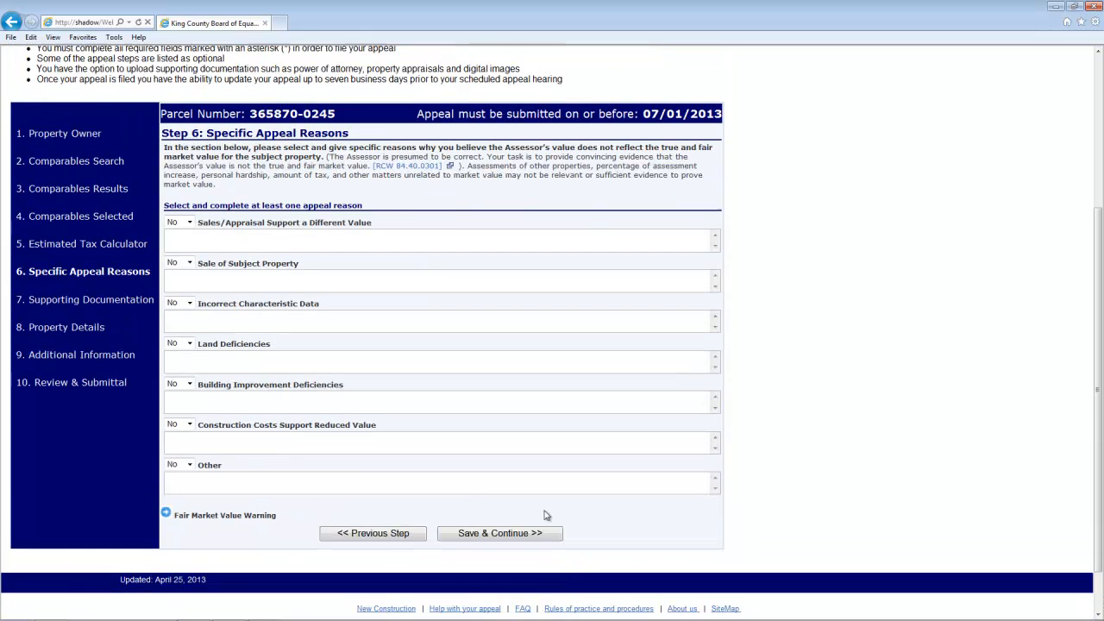
{"action": "left_click", "coordinate": [190, 303]}
{"action": "left_click", "coordinate": [190, 318]}
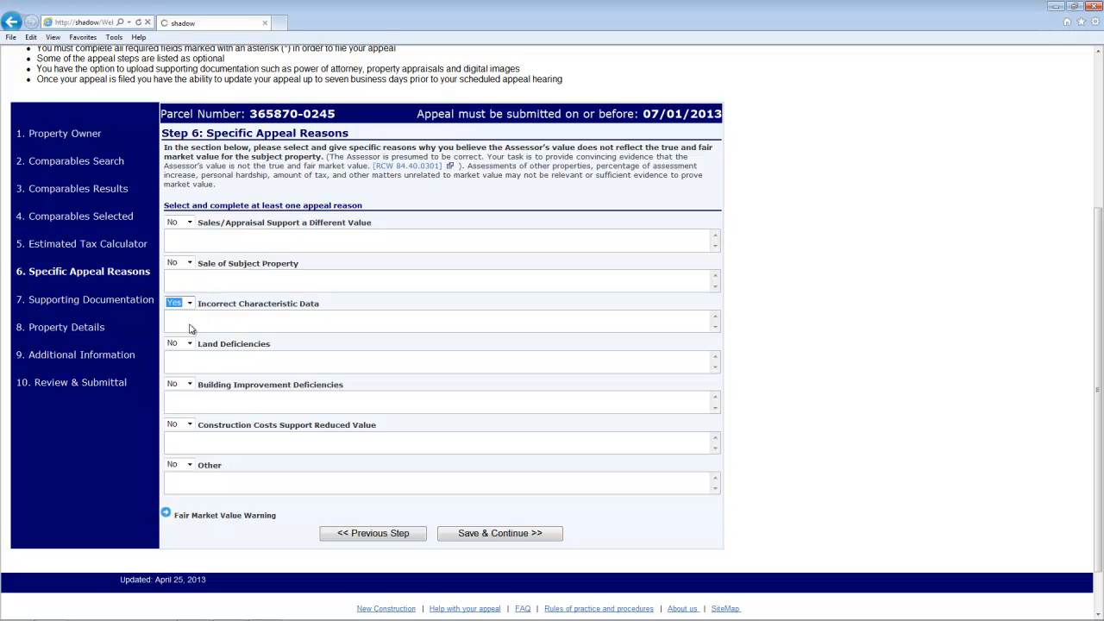
{"action": "left_click", "coordinate": [190, 324]}
{"action": "type", "text": "House is in poor condition."}
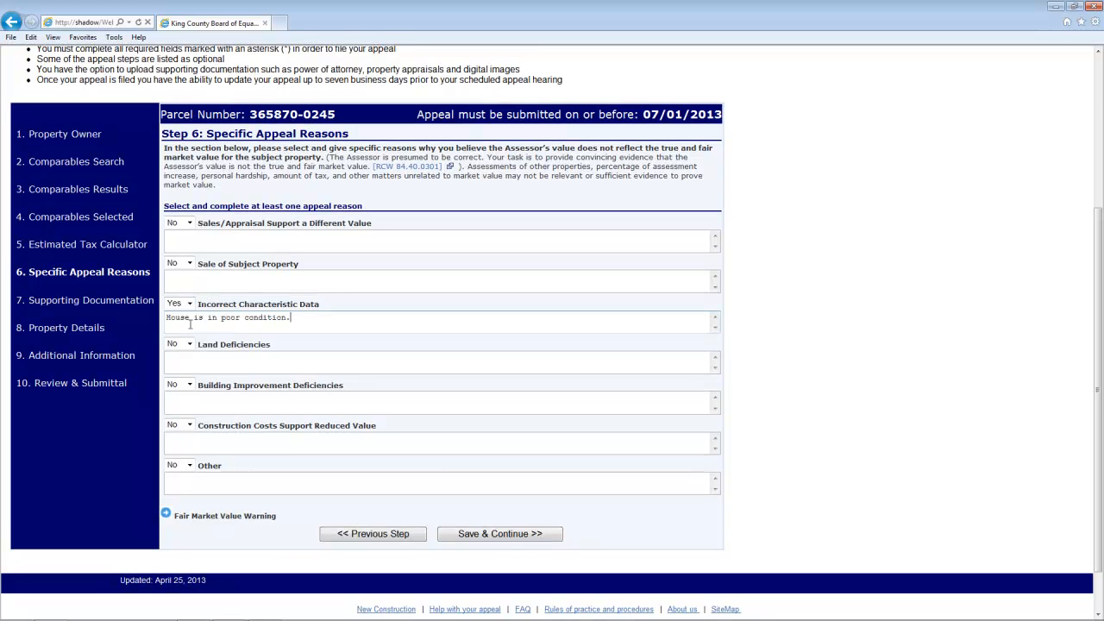
{"action": "left_click", "coordinate": [552, 536]}
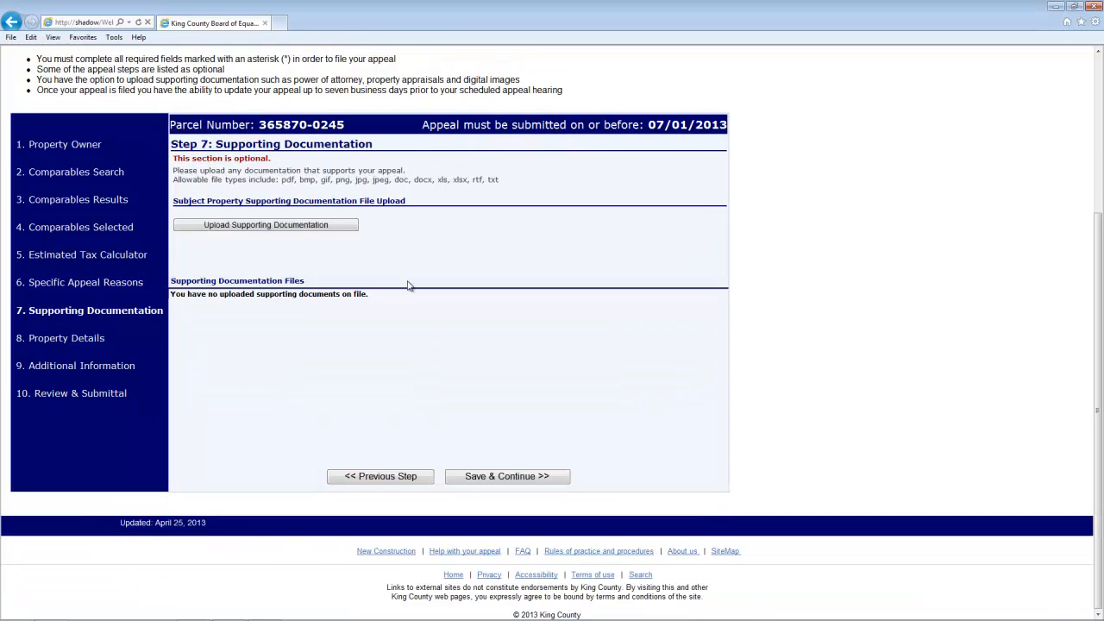
- Upload ResidencePicture.jpg as document 1 described 'Recent property photo.' and save the documentation step
{"action": "left_click", "coordinate": [353, 227]}
{"action": "left_click", "coordinate": [370, 265]}
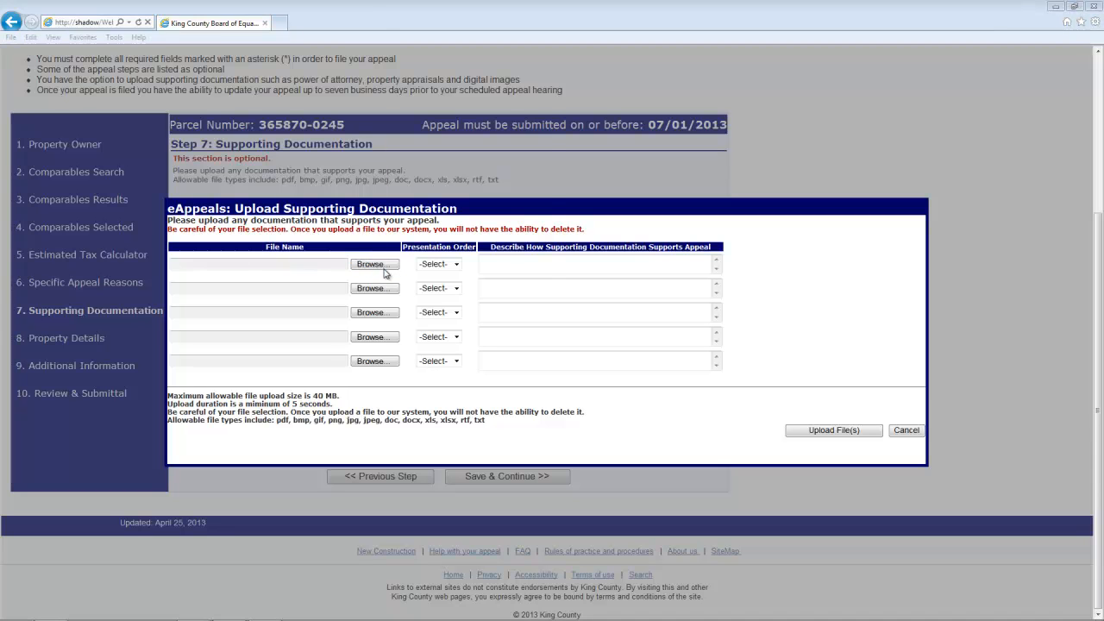
{"action": "left_click", "coordinate": [172, 103]}
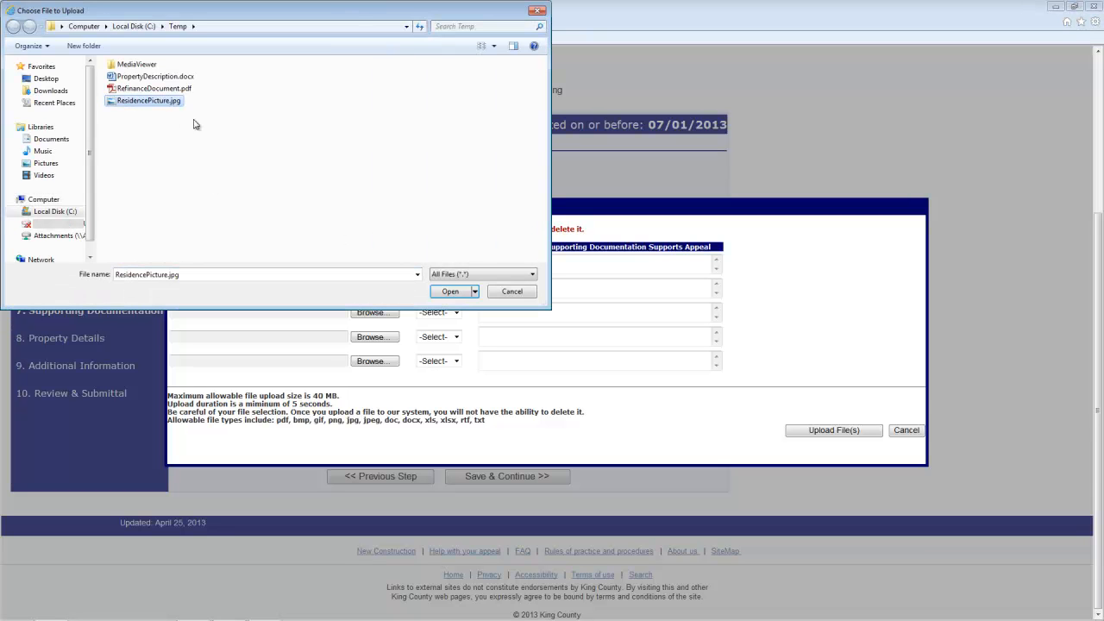
{"action": "left_click", "coordinate": [450, 292]}
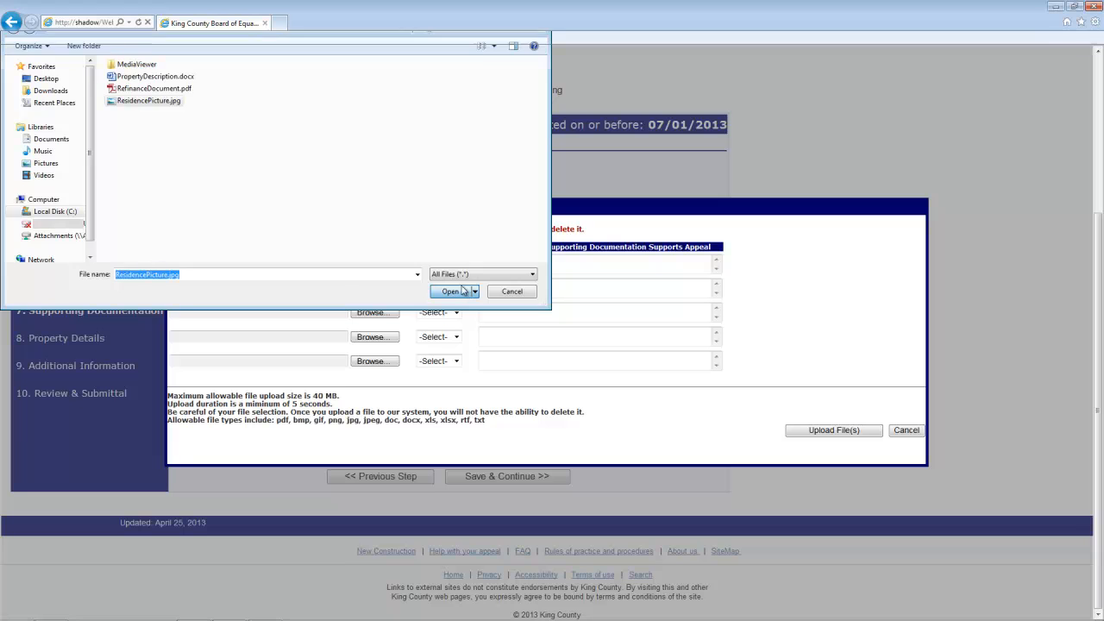
{"action": "left_click", "coordinate": [454, 267]}
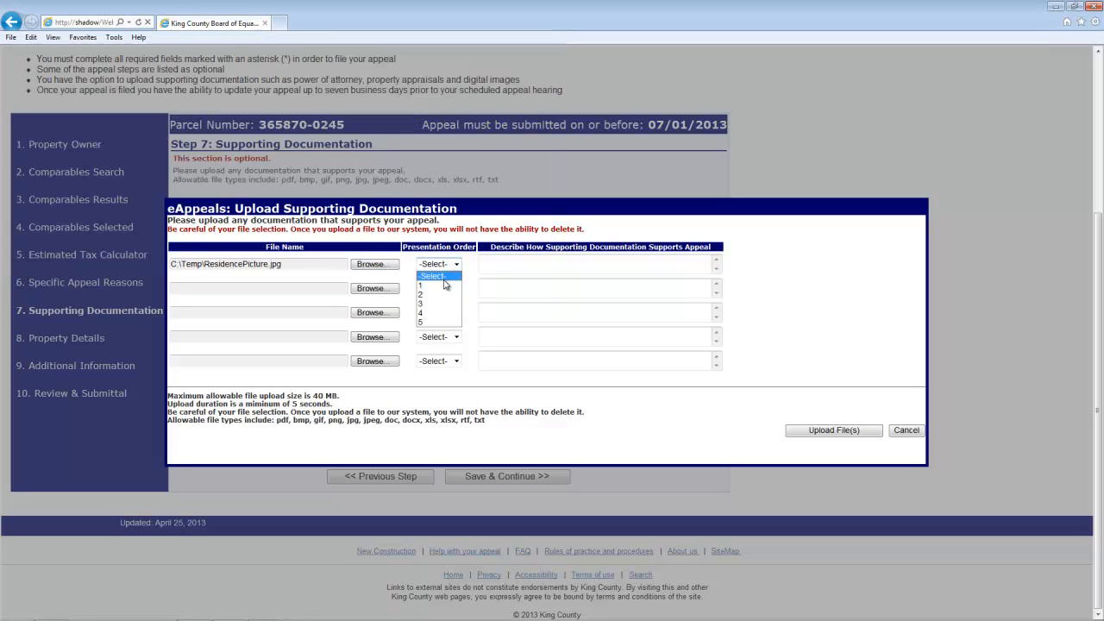
{"action": "left_click", "coordinate": [436, 285]}
{"action": "left_click", "coordinate": [501, 263]}
{"action": "type", "text": "Recent property photo."}
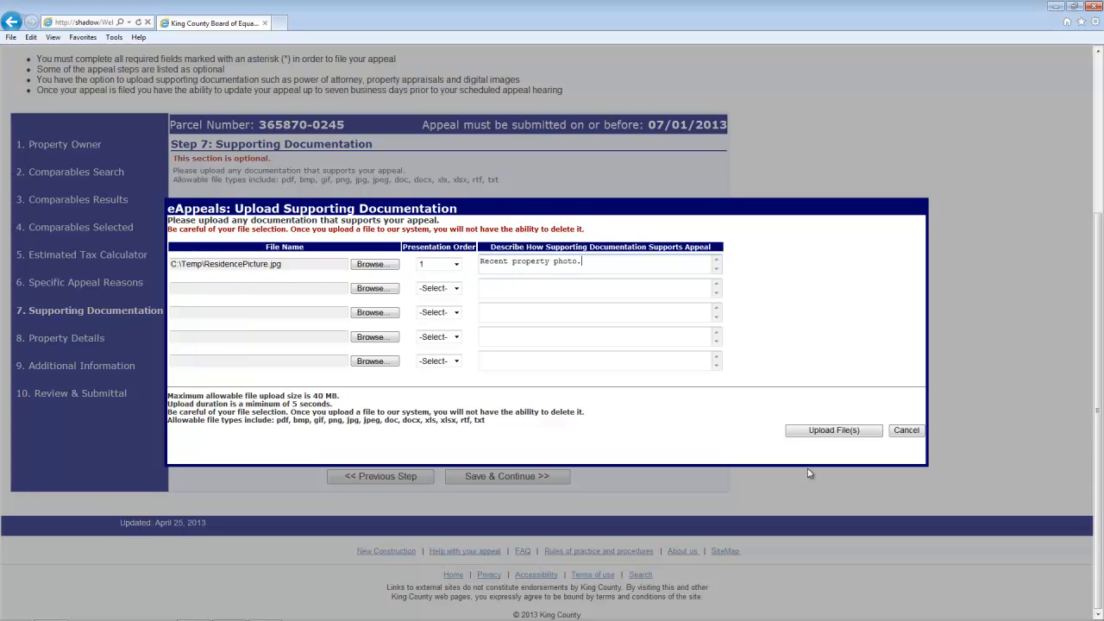
{"action": "left_click", "coordinate": [814, 431]}
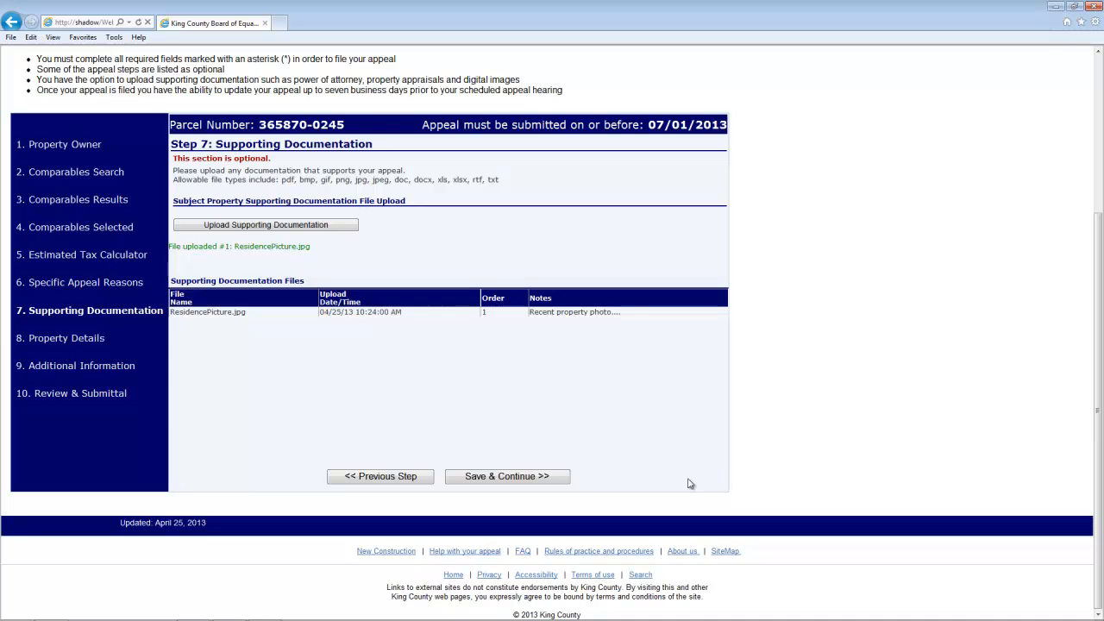
{"action": "left_click", "coordinate": [560, 480]}
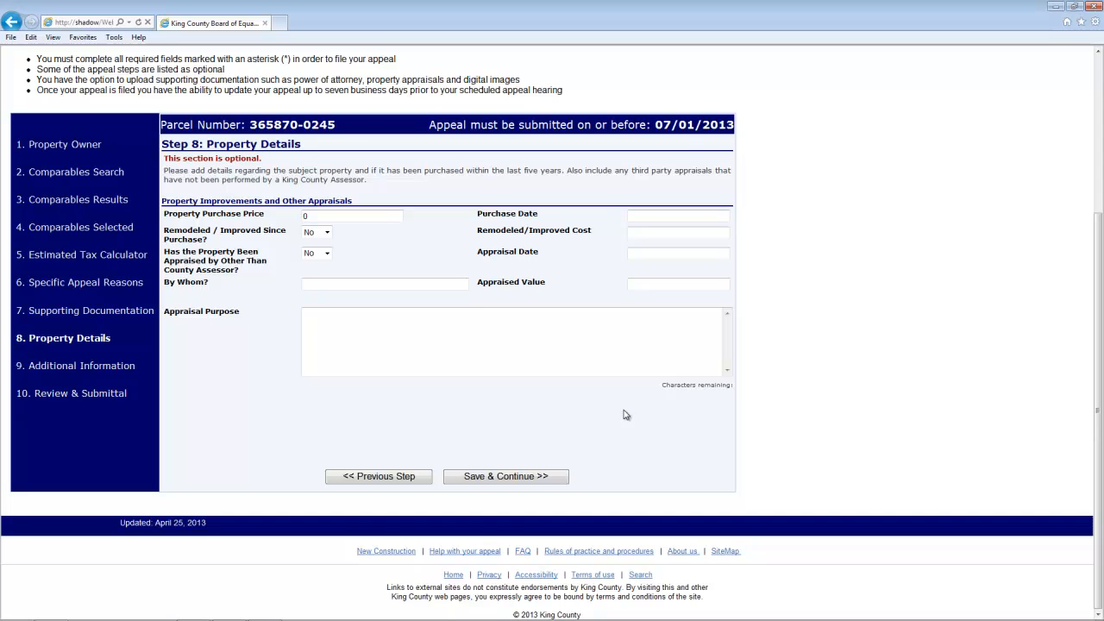
- Skip the optional Step 8 property details, leaving purchase and appraisal fields blank
{"action": "left_click", "coordinate": [563, 479]}
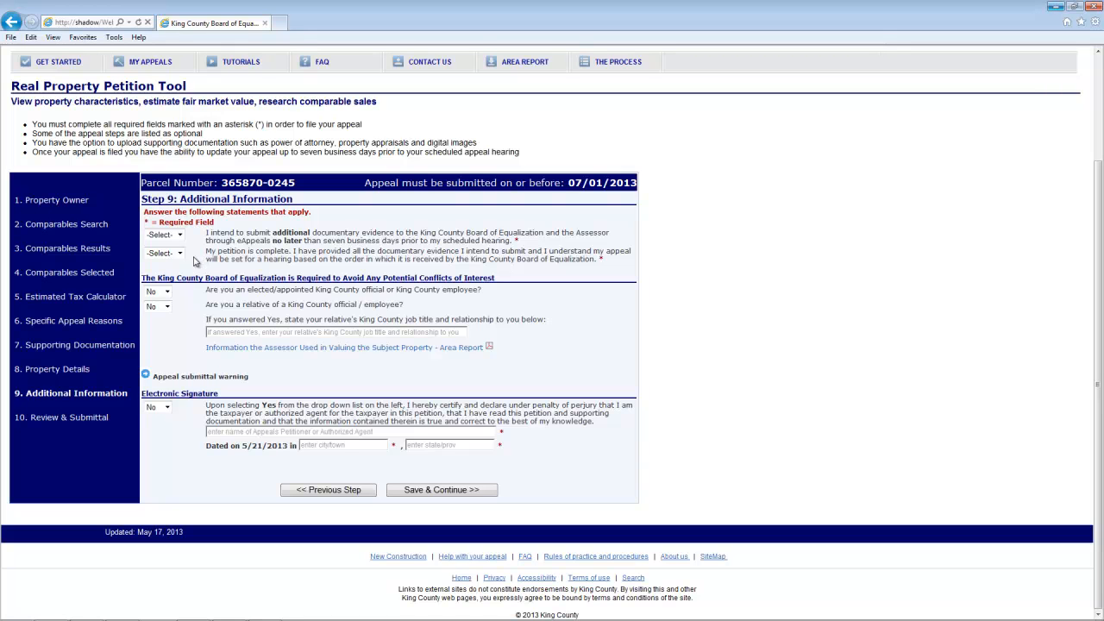
- Answer No to submitting additional evidence and Yes to the petition being complete
{"action": "left_click", "coordinate": [180, 235]}
{"action": "left_click", "coordinate": [171, 256]}
{"action": "left_click", "coordinate": [168, 253]}
{"action": "left_click", "coordinate": [156, 282]}
- Certify the electronic signature with the signer's name, signed in Seattle, WA, and save
{"action": "left_click", "coordinate": [162, 407]}
{"action": "left_click", "coordinate": [159, 430]}
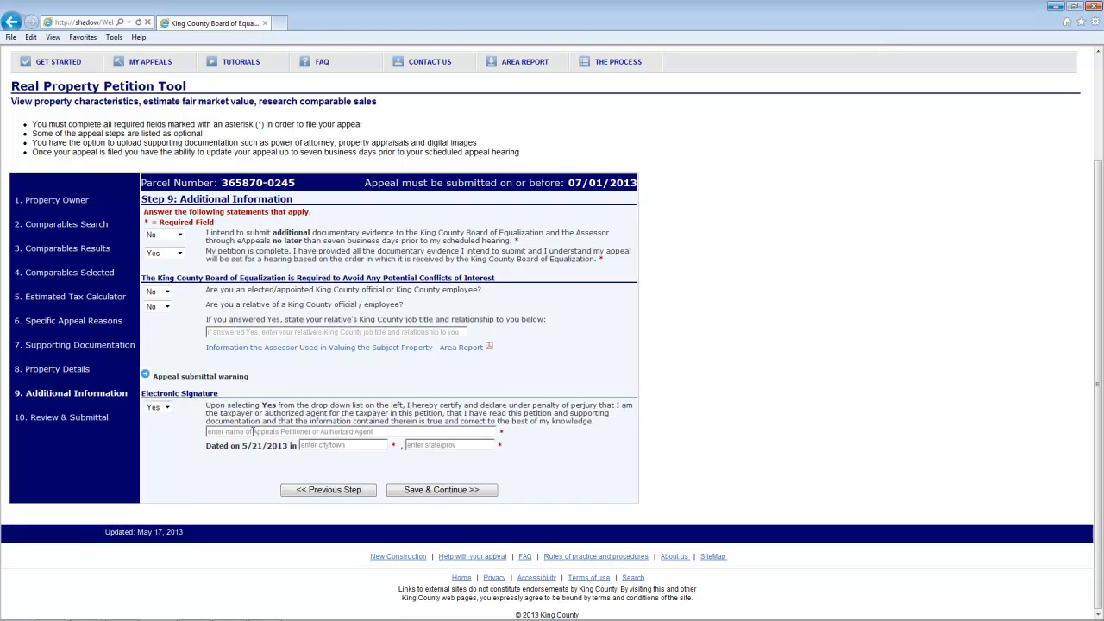
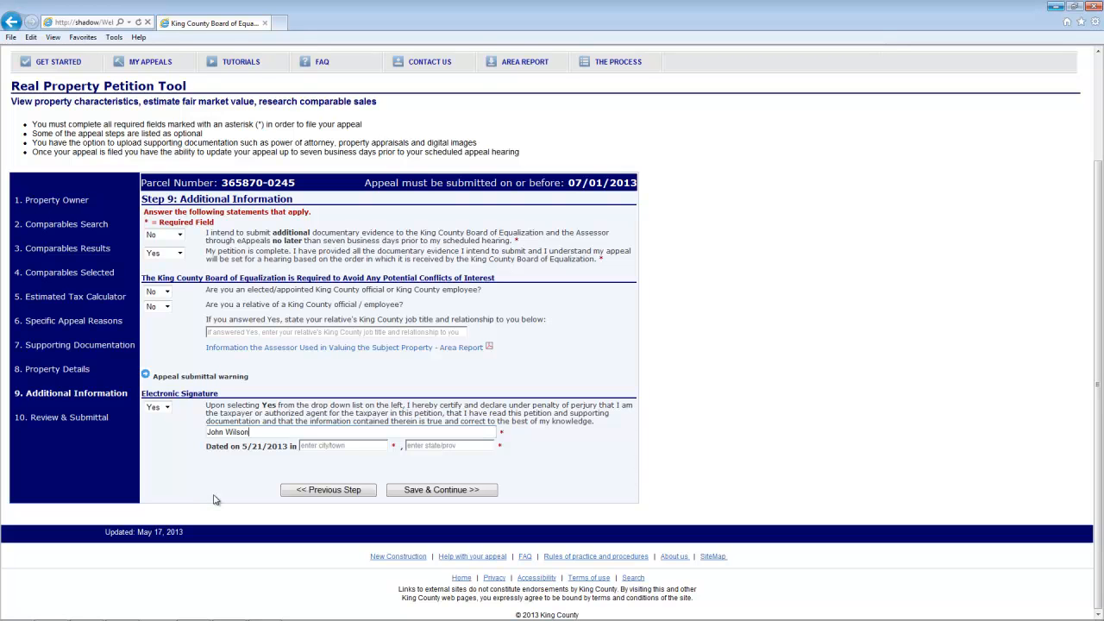
{"action": "key", "text": "Tab"}
{"action": "type", "text": "Seattle"}
{"action": "key", "text": "Tab"}
{"action": "type", "text": "WA"}
{"action": "left_click", "coordinate": [492, 490]}
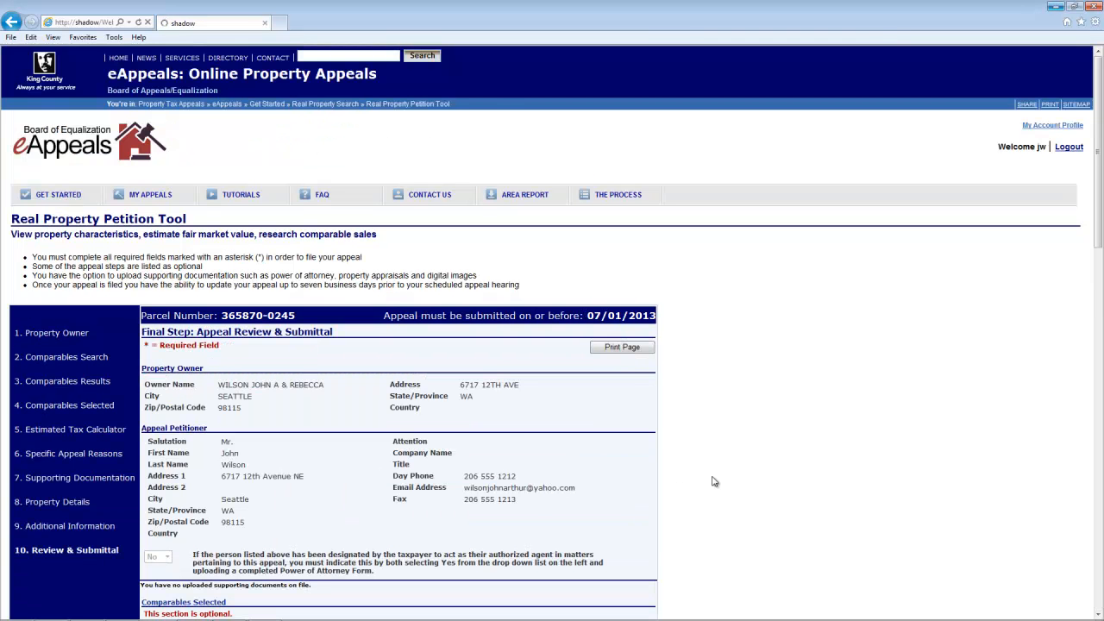
{"action": "scroll", "coordinate": [727, 481], "scroll_direction": "down", "scroll_amount": 3}
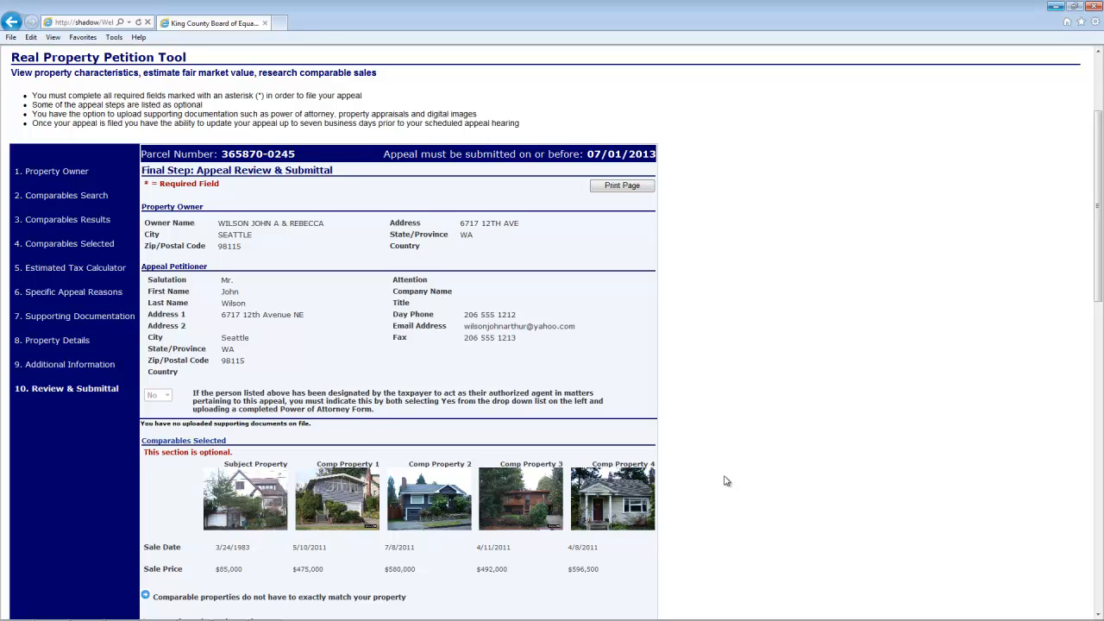
{"action": "scroll", "coordinate": [727, 482], "scroll_direction": "down", "scroll_amount": 1}
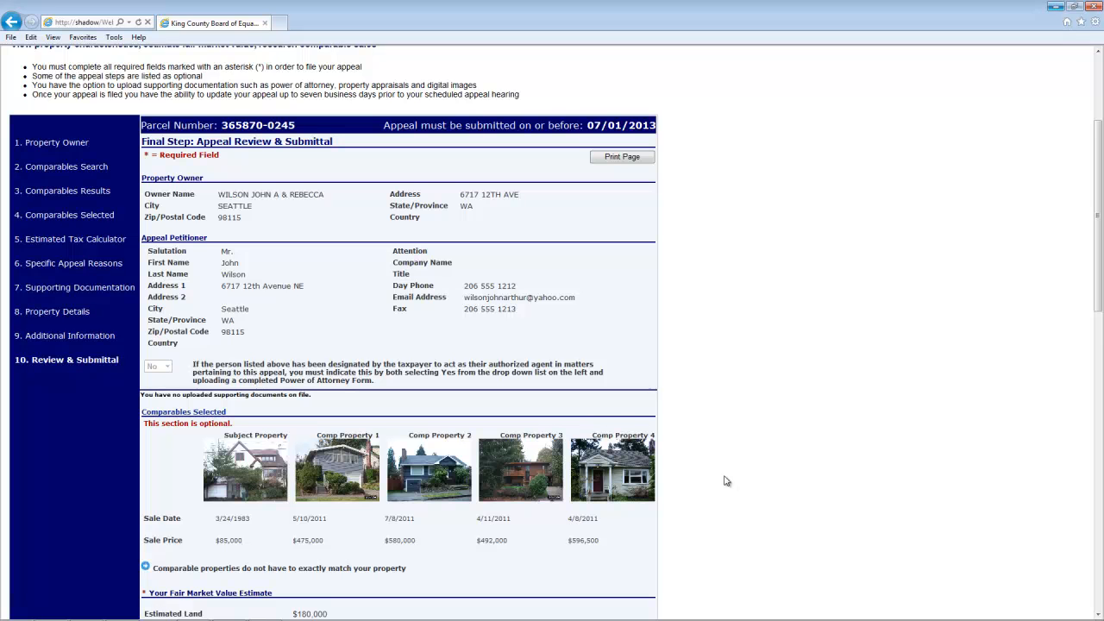
{"action": "scroll", "coordinate": [728, 481], "scroll_direction": "down", "scroll_amount": 4}
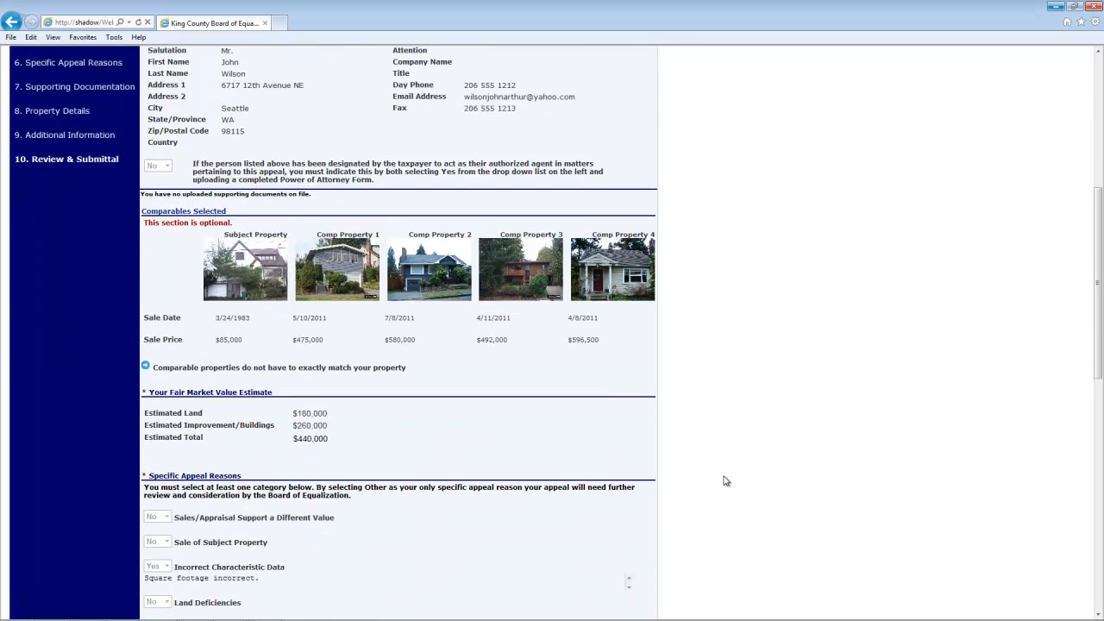
{"action": "scroll", "coordinate": [727, 481], "scroll_direction": "down", "scroll_amount": 3}
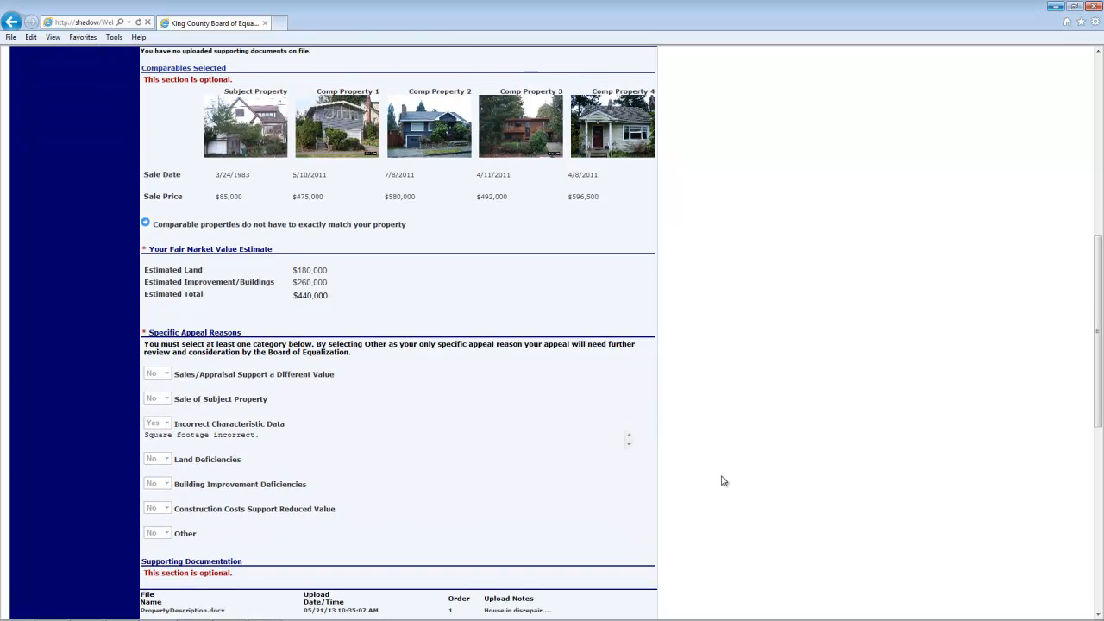
{"action": "scroll", "coordinate": [724, 481], "scroll_direction": "down", "scroll_amount": 8}
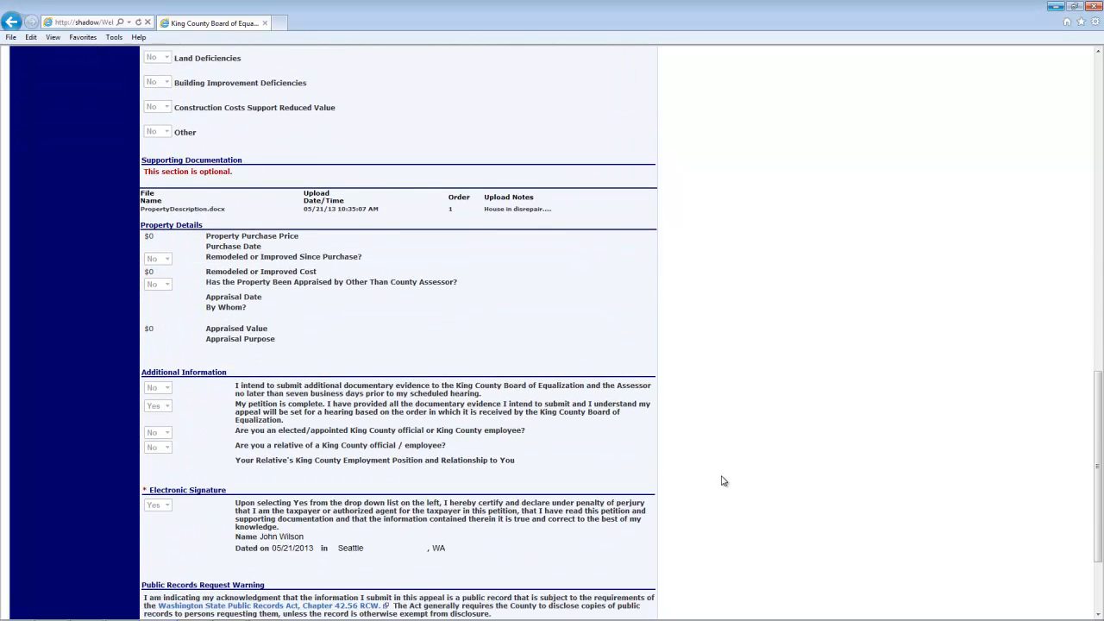
{"action": "scroll", "coordinate": [723, 481], "scroll_direction": "down", "scroll_amount": 2}
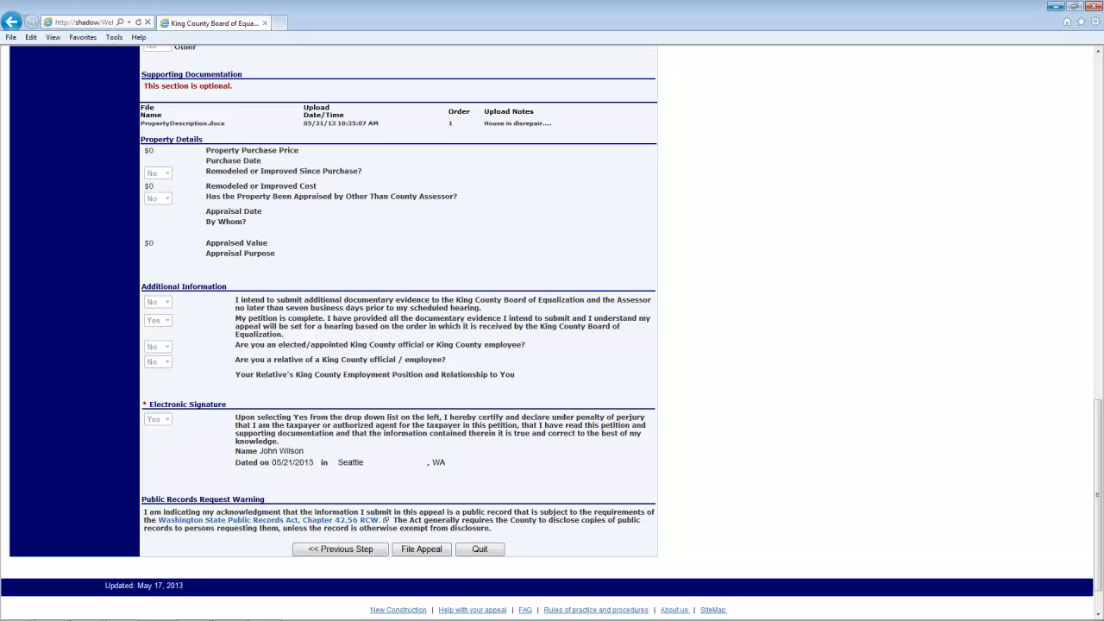
{"action": "scroll", "coordinate": [723, 482], "scroll_direction": "down", "scroll_amount": 1}
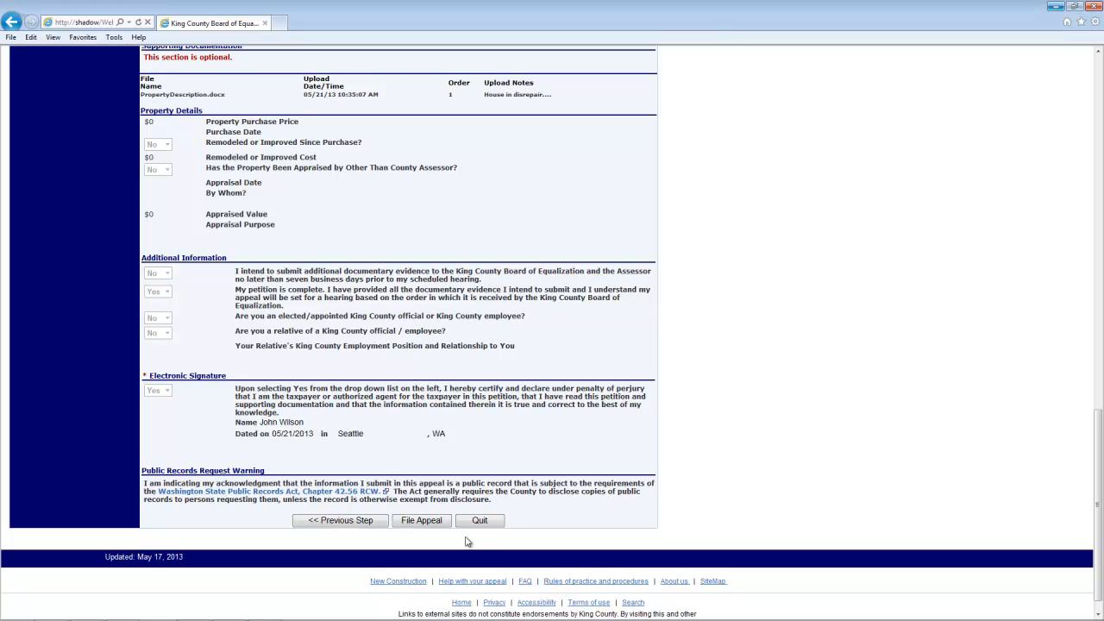
- File the appeal and view it in My Appeals as Processing Appeal for 2012
{"action": "left_click", "coordinate": [438, 526]}
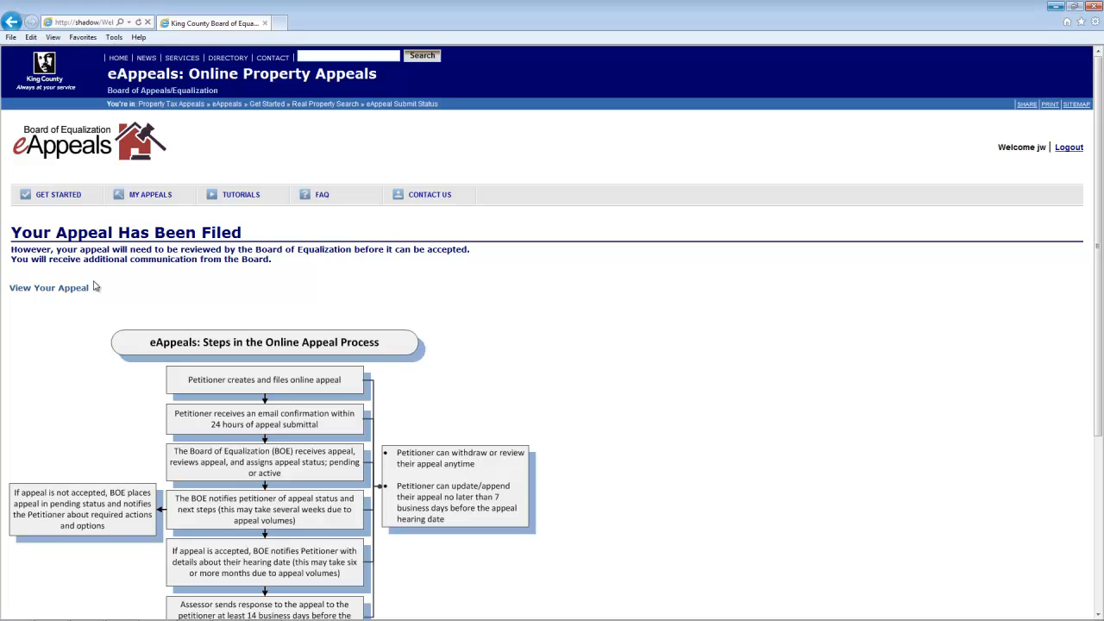
{"action": "left_click", "coordinate": [58, 295]}
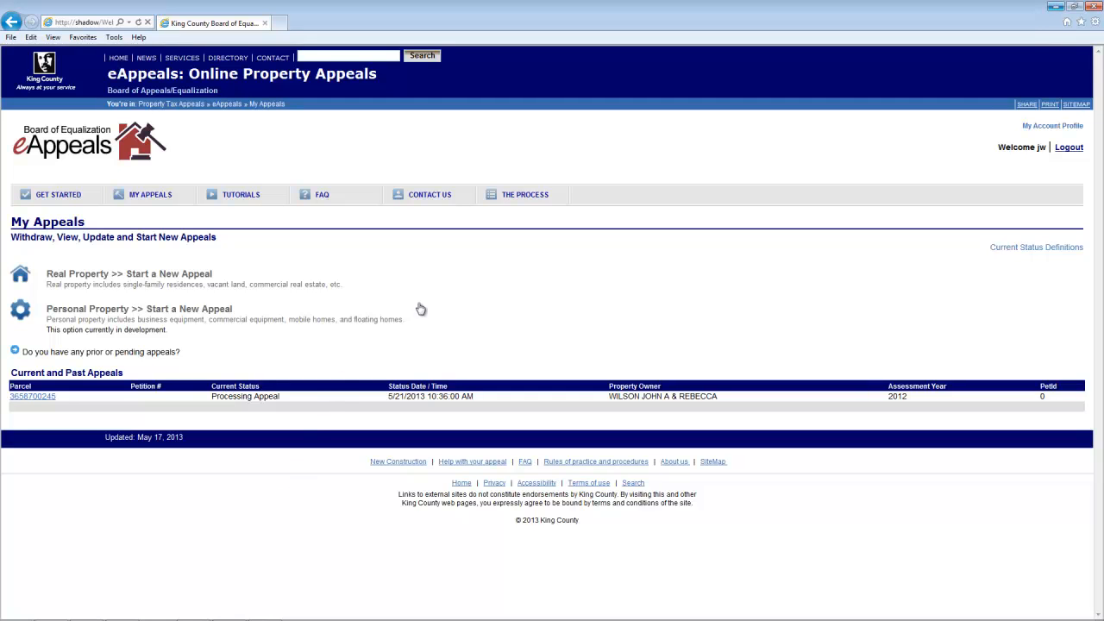
- Open the Contact Us window listing appeal, valuation and technical help contacts
{"action": "left_click", "coordinate": [448, 200]}
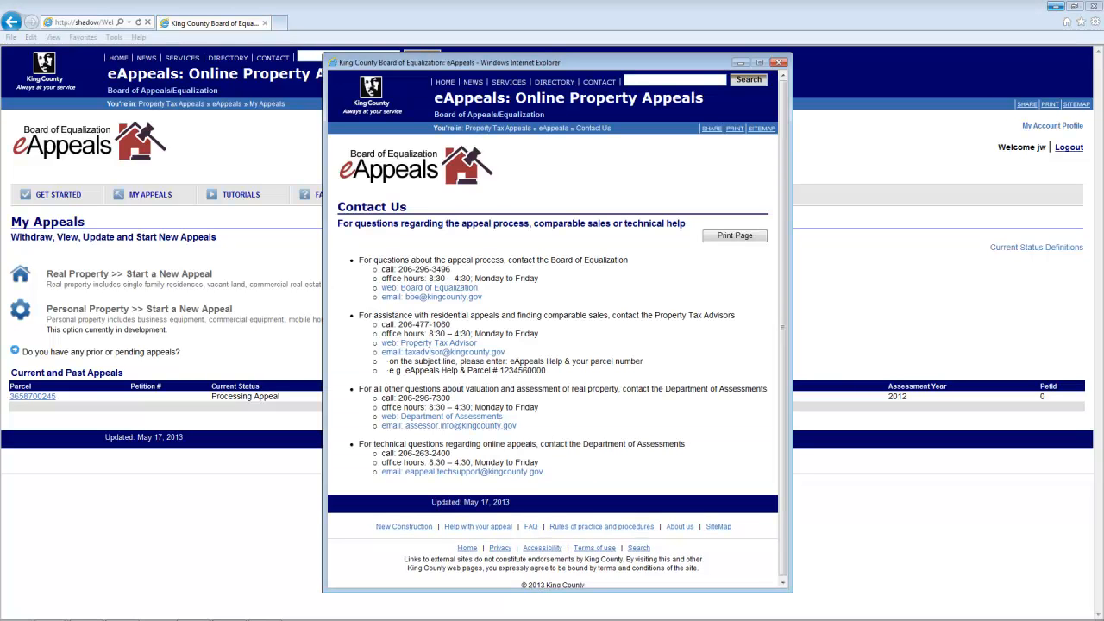